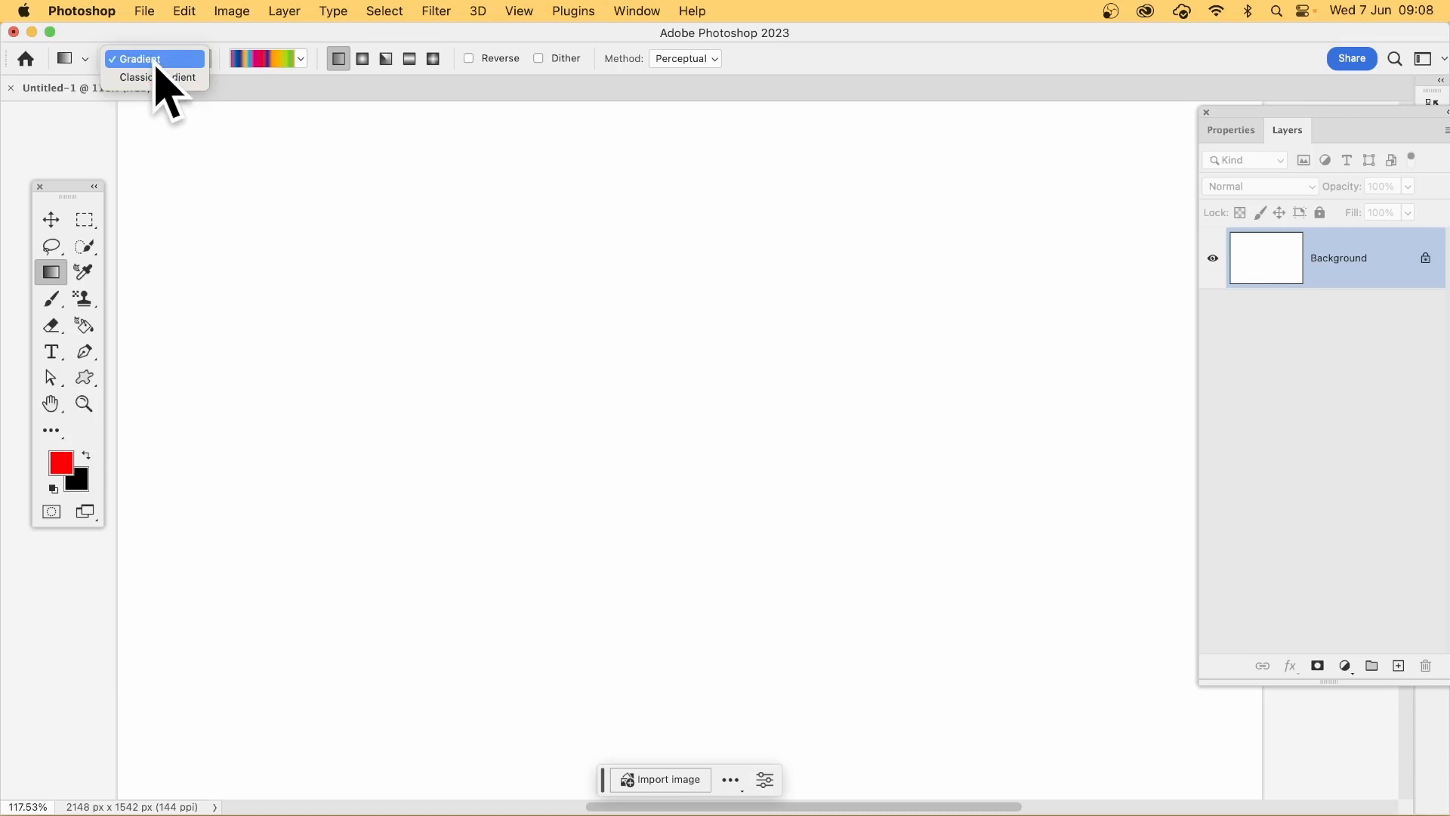
# Step: Draw a multicolour gradient fill across the canvas, sloping slightly downward, try the radial style, and set it back to linear
pyautogui.click(157, 64)
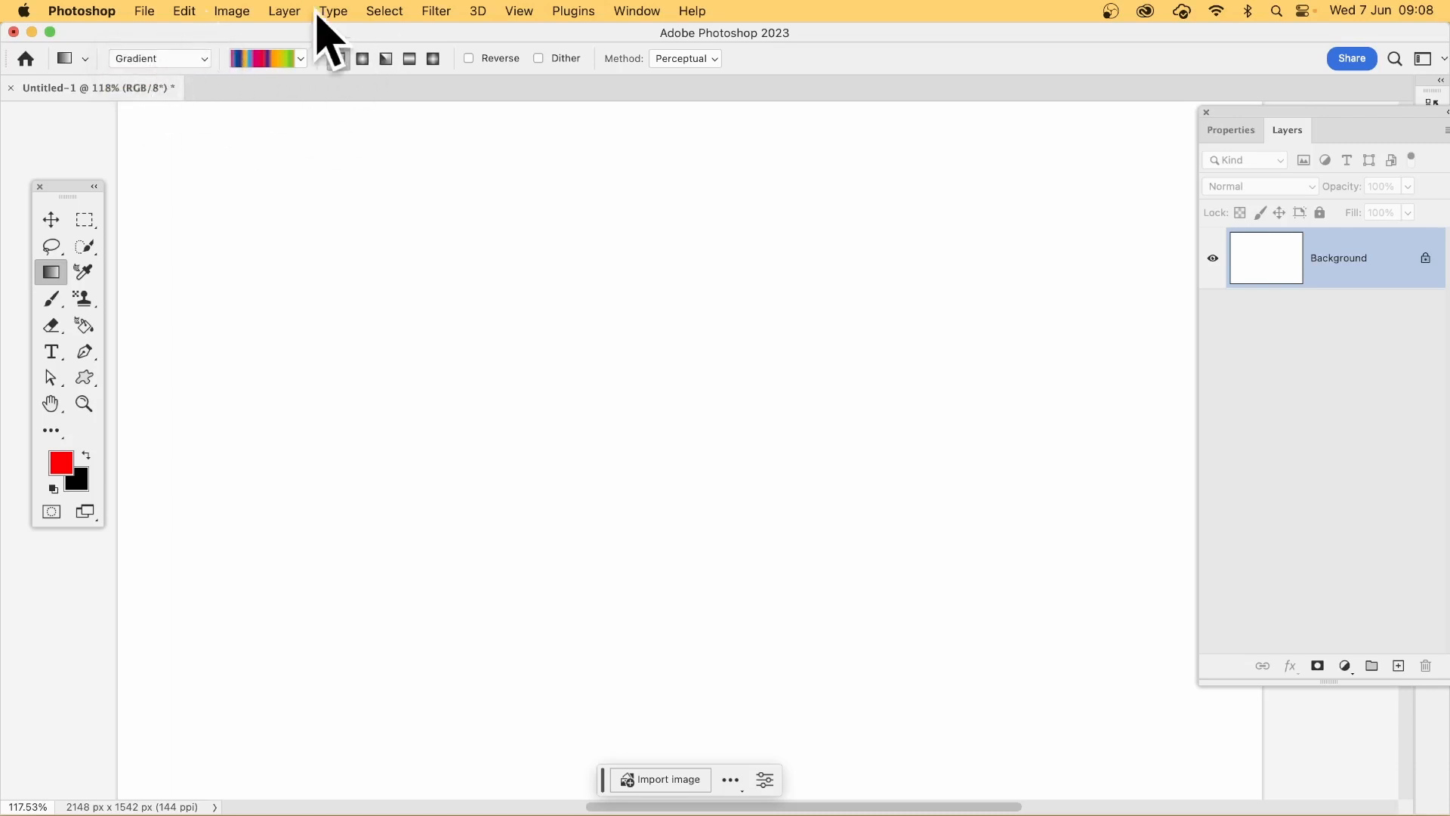
pyautogui.moveTo(466, 391); pyautogui.dragTo(976, 498)
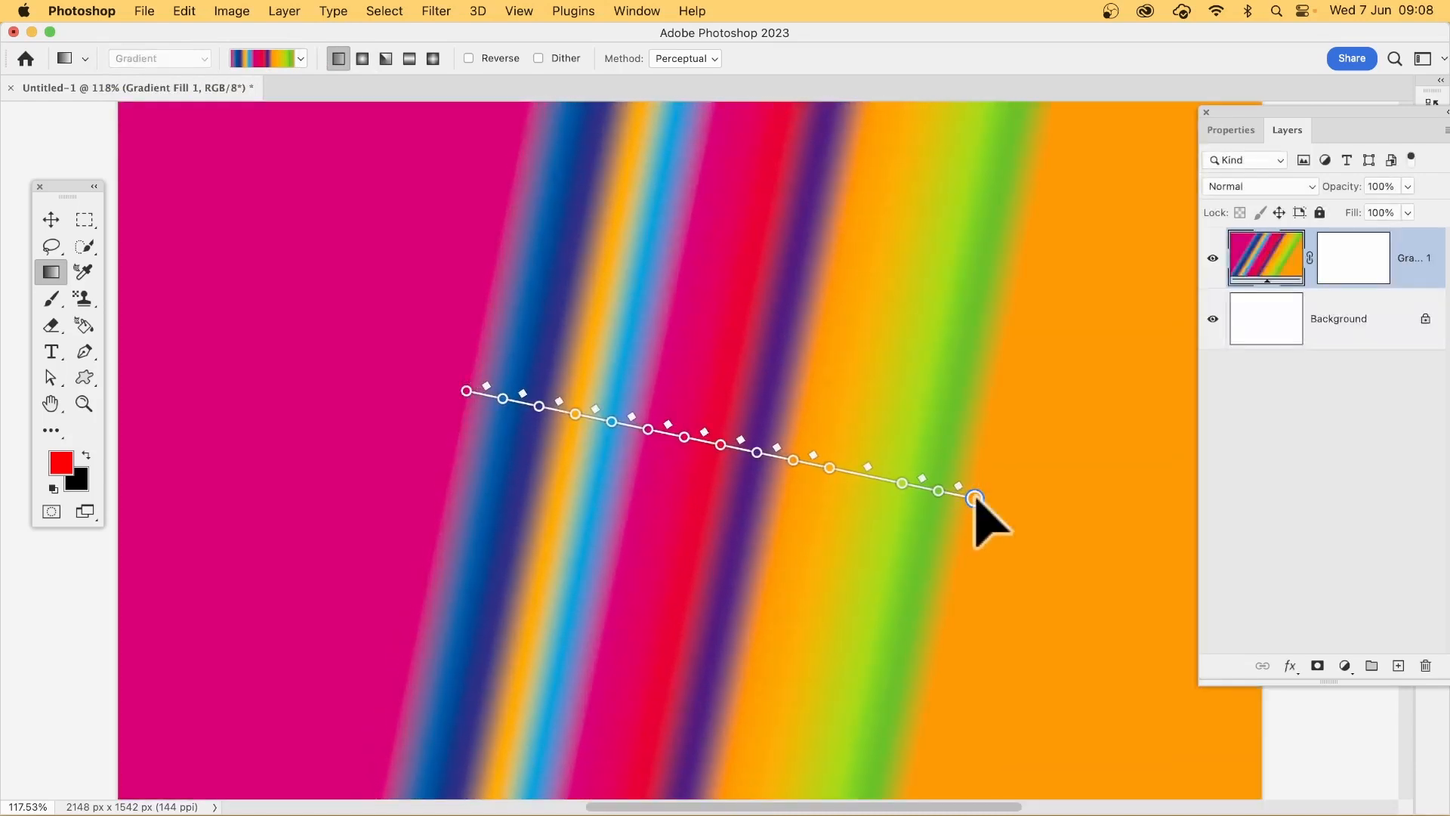
pyautogui.click(362, 59)
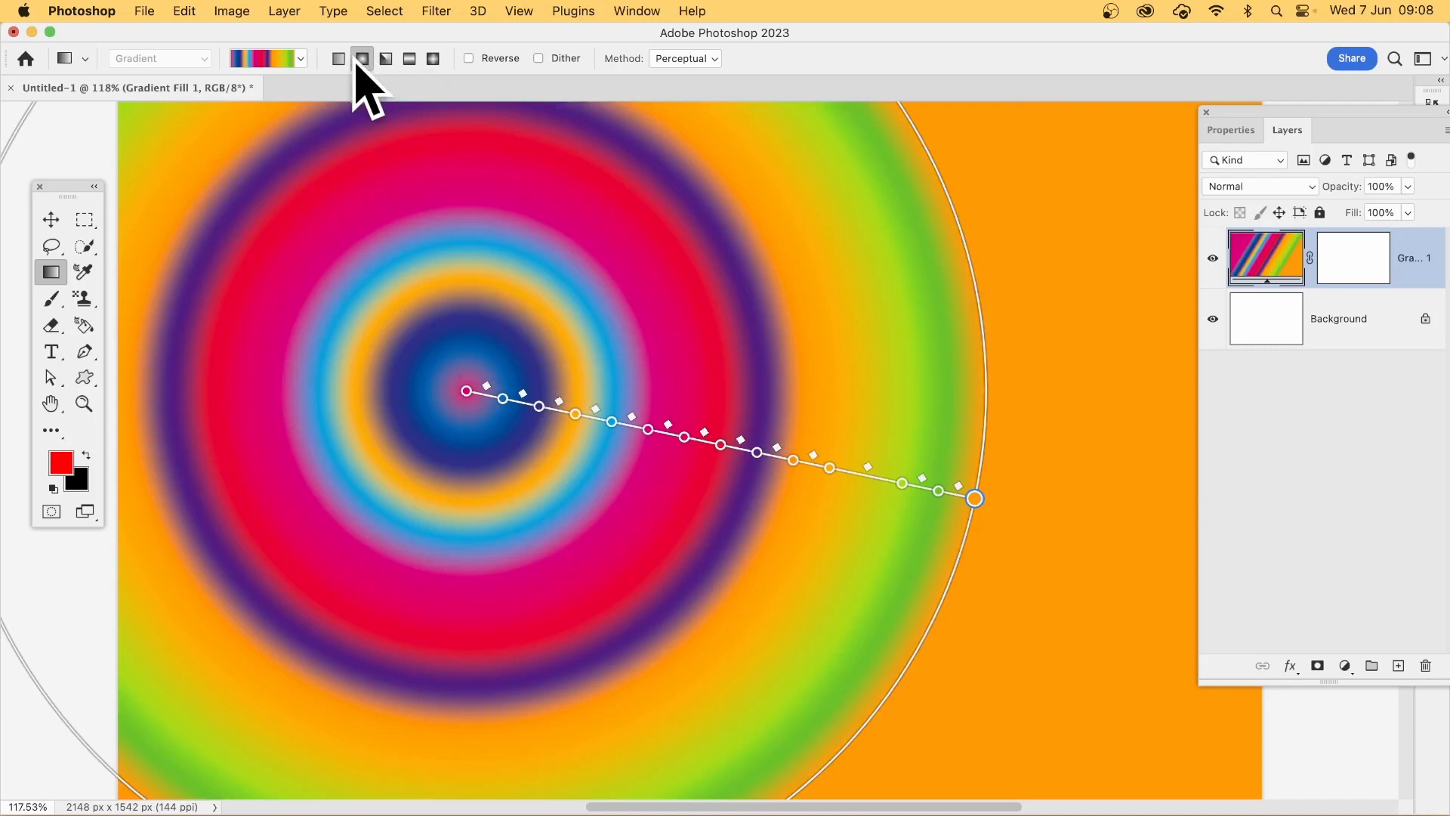
pyautogui.click(338, 59)
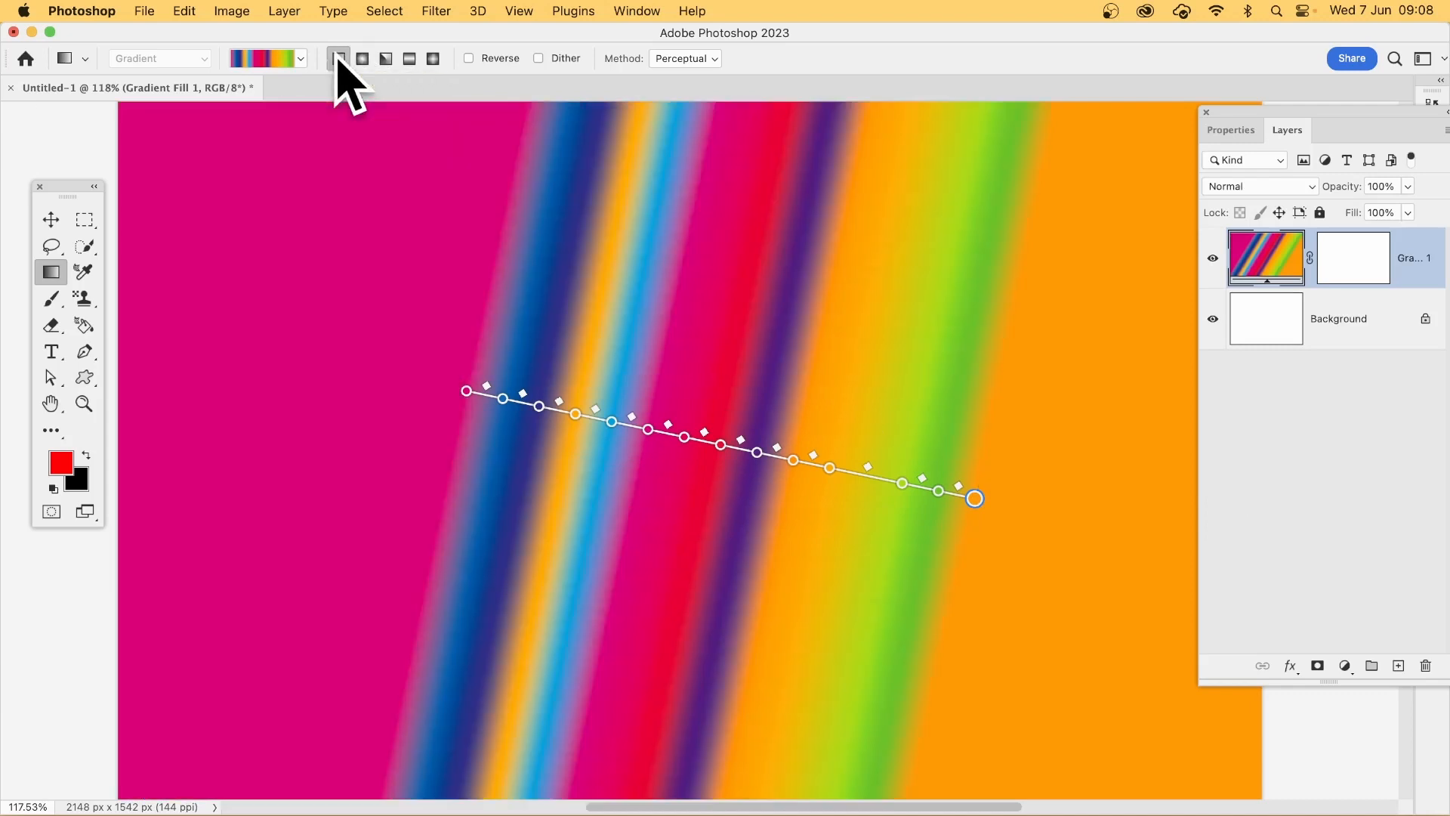
# Step: Remove the light blue colour stop from the gradient line and shift the neighbouring orange stop slightly toward the gradient's orange end
pyautogui.click(611, 420)
pyautogui.moveTo(610, 422); pyautogui.dragTo(603, 490)
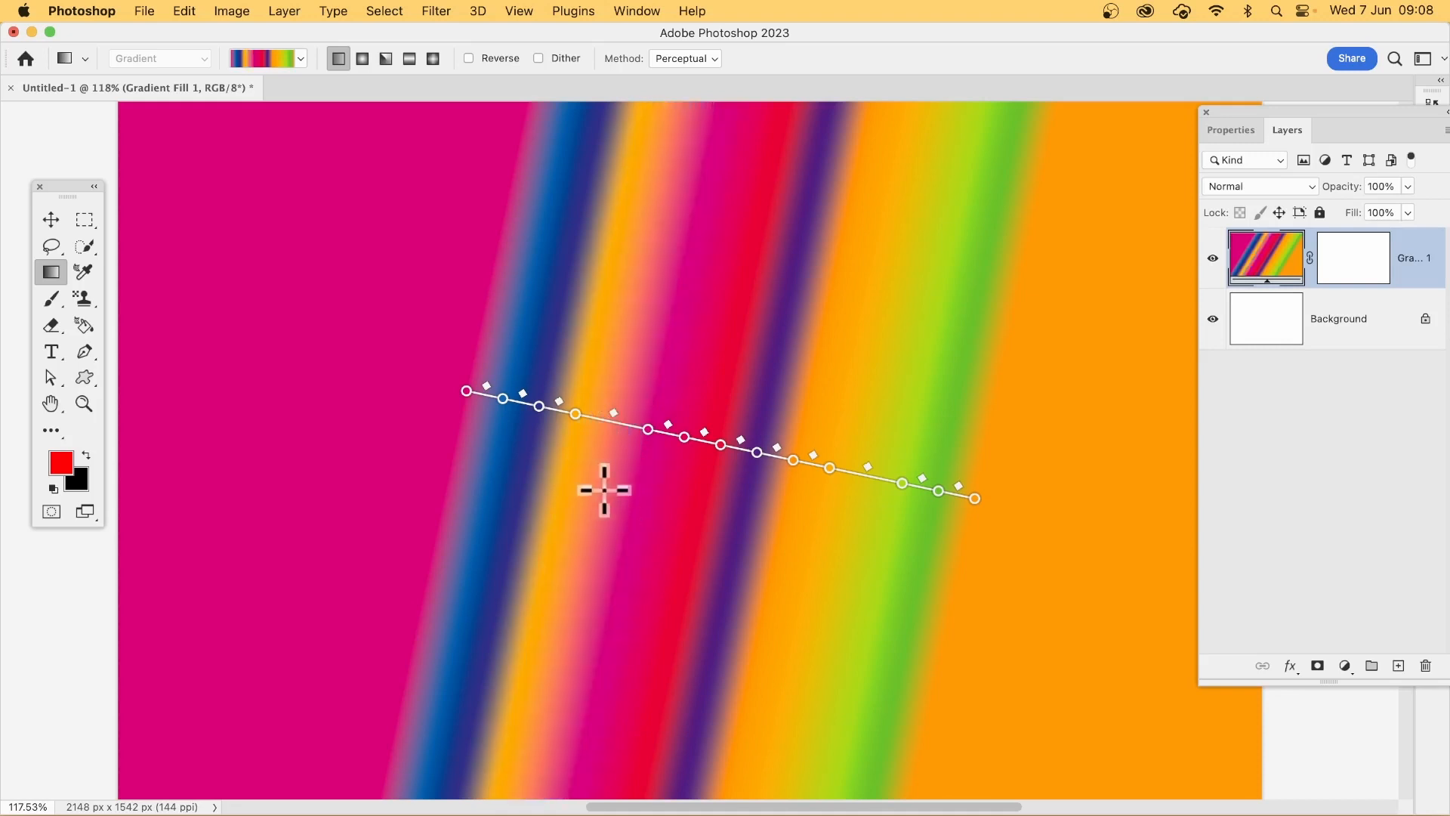
pyautogui.moveTo(576, 415); pyautogui.dragTo(585, 417)
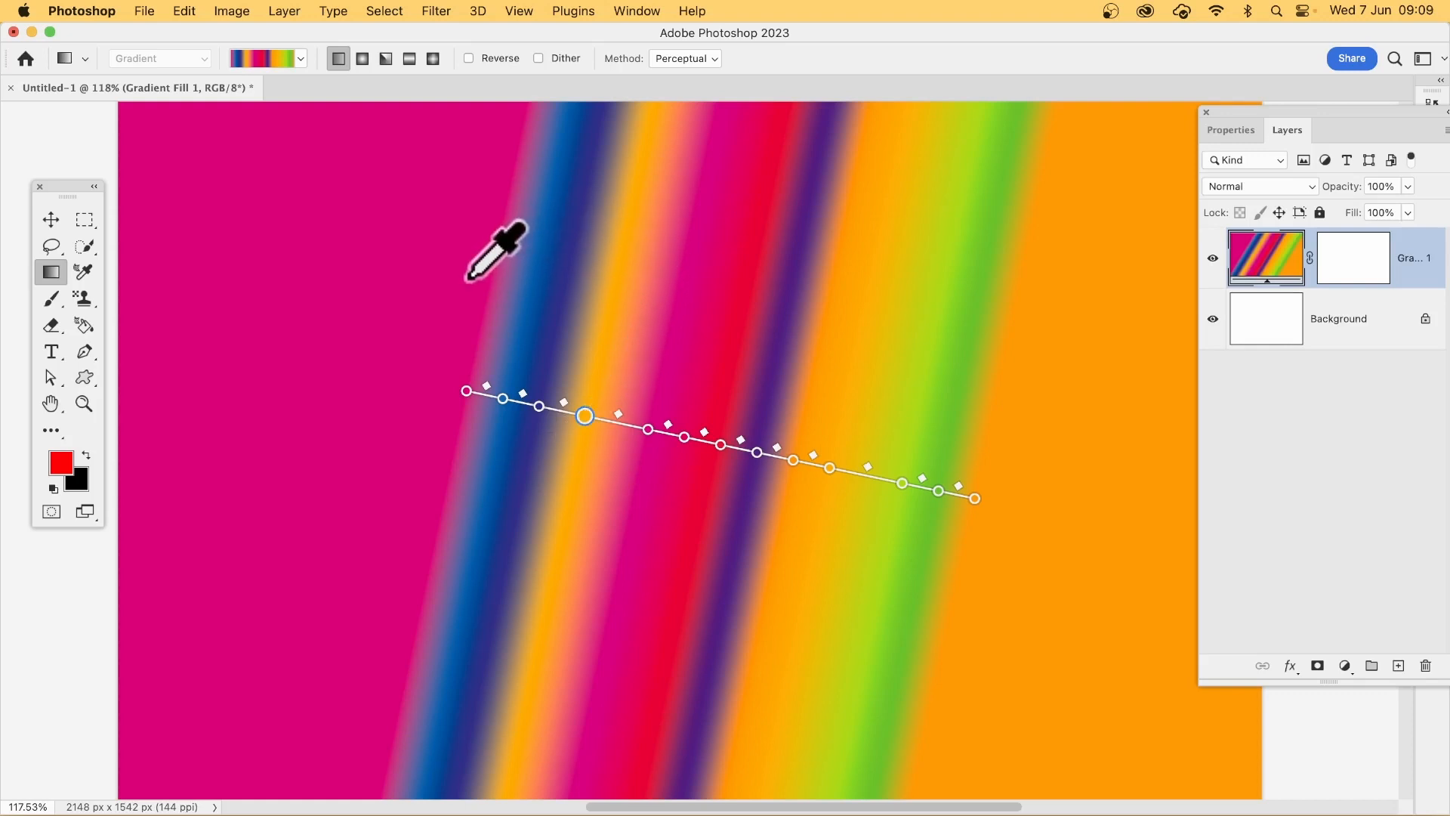
# Step: Try blue and magenta sampled from the canvas on the moved colour stop and return it to orange
pyautogui.click(536, 229)
pyautogui.click(393, 247)
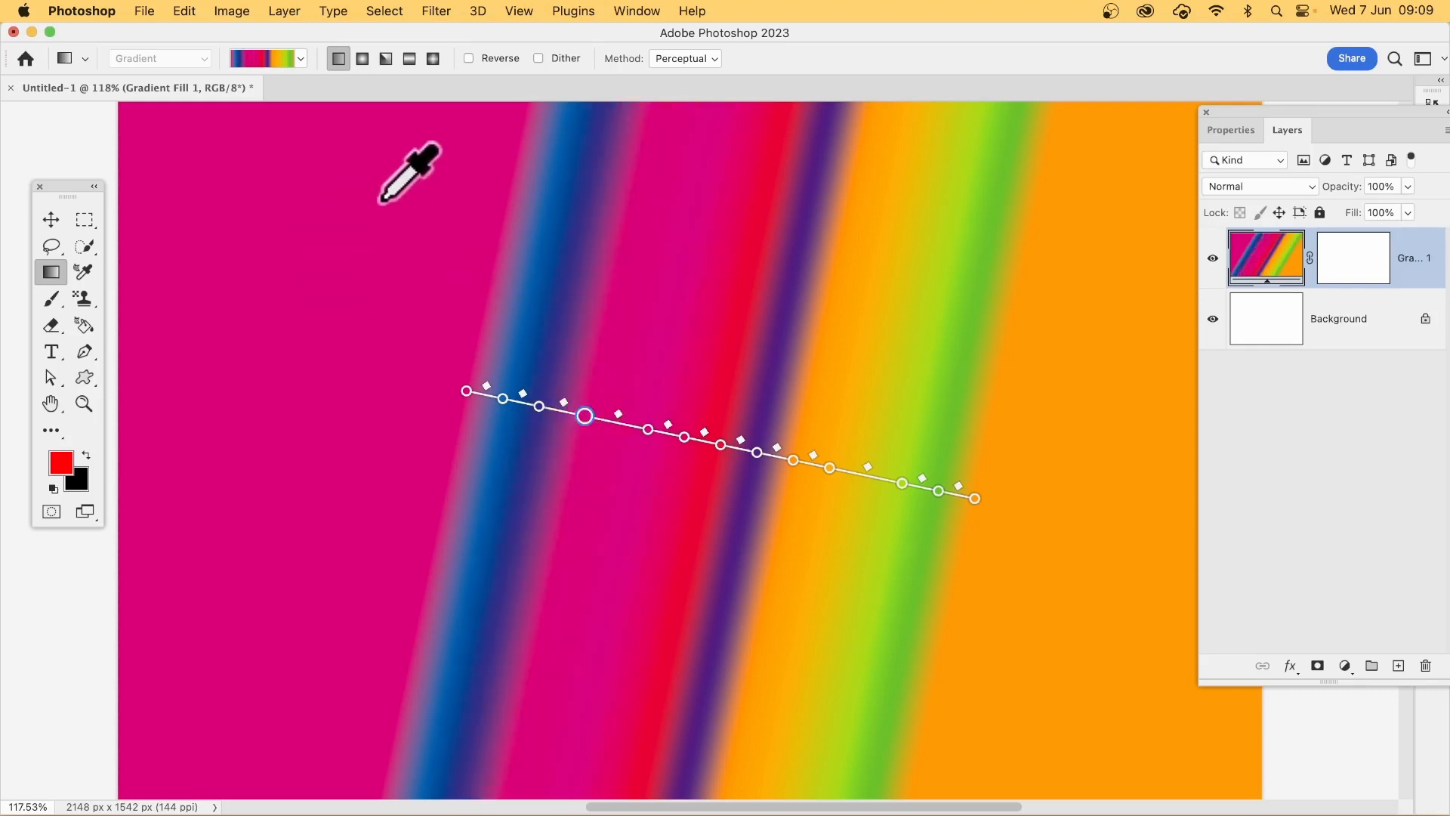
pyautogui.click(846, 392)
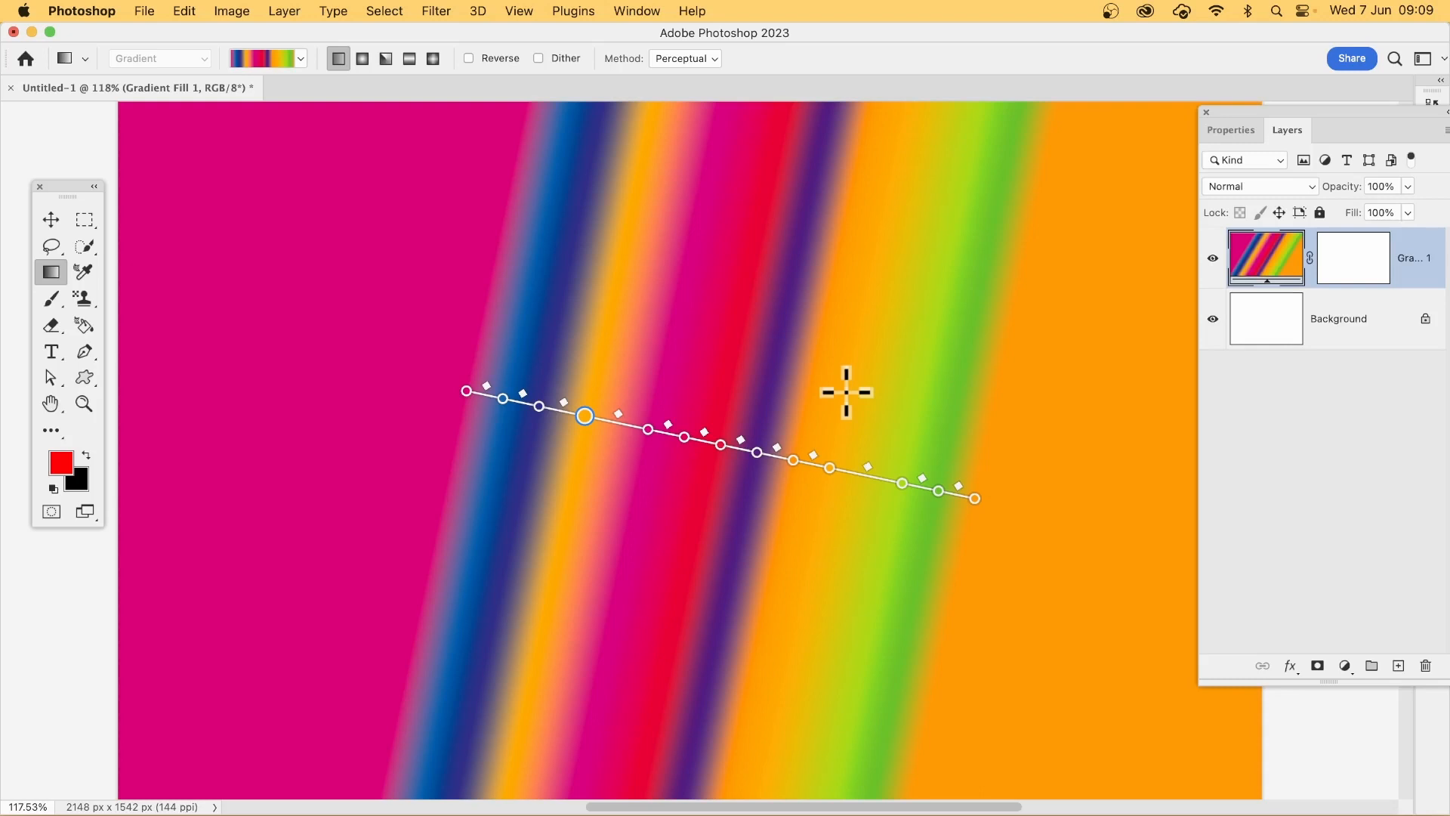
# Step: Start the Wave distortion on the gradient fill layer, converting the layer to a smart object
pyautogui.click(295, 12)
pyautogui.moveTo(342, 378)
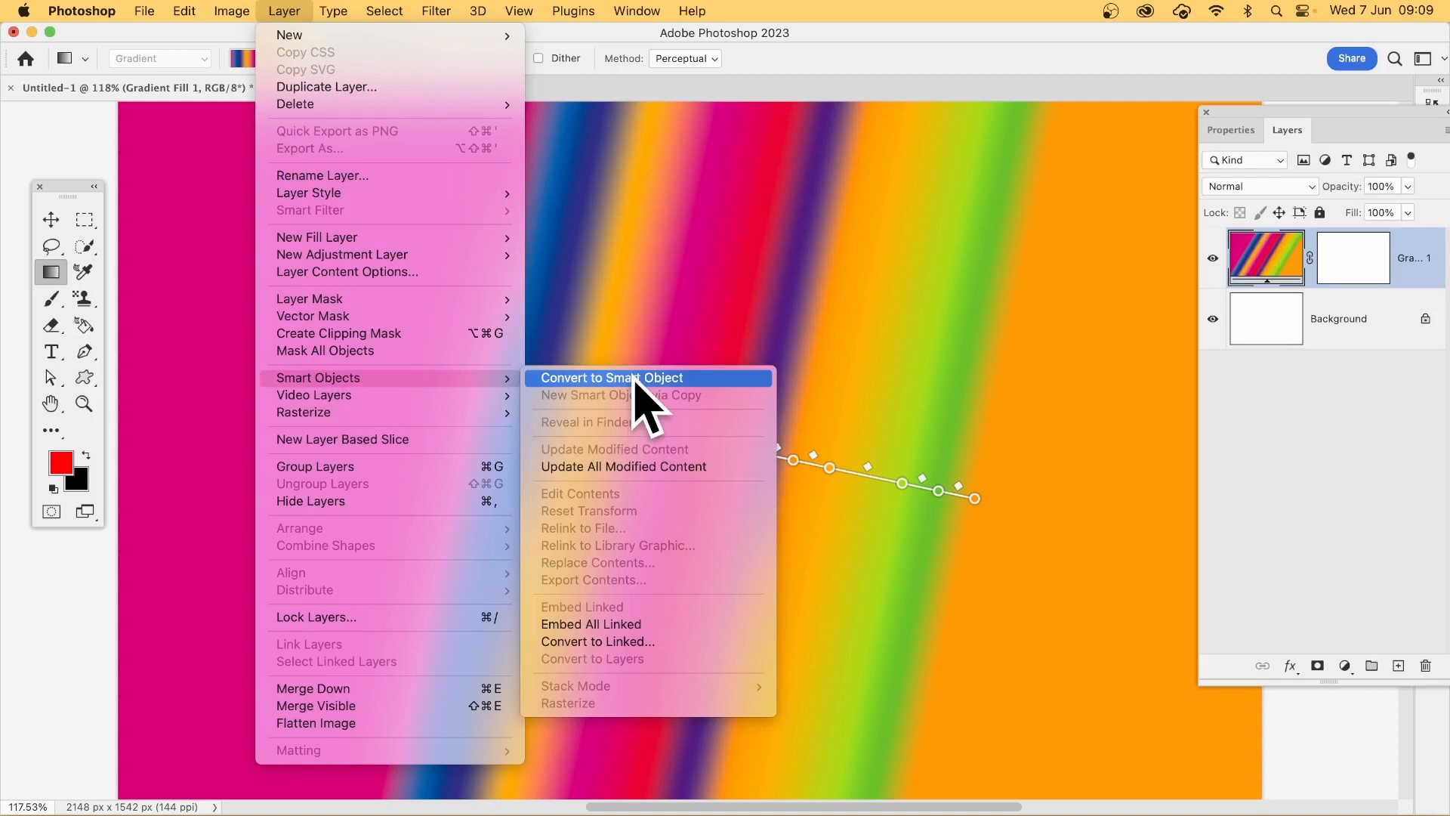
pyautogui.moveTo(436, 8)
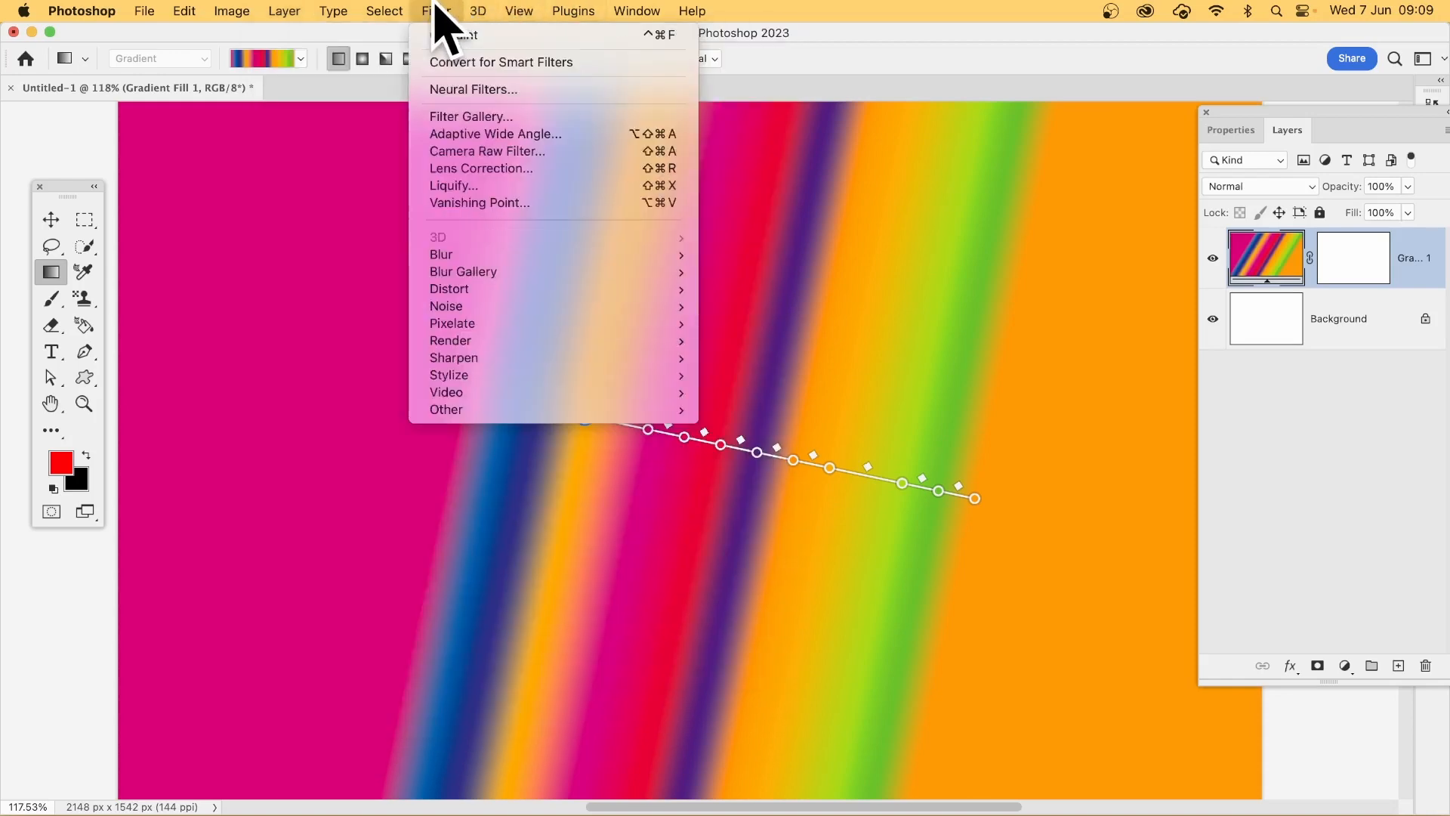
pyautogui.moveTo(491, 291)
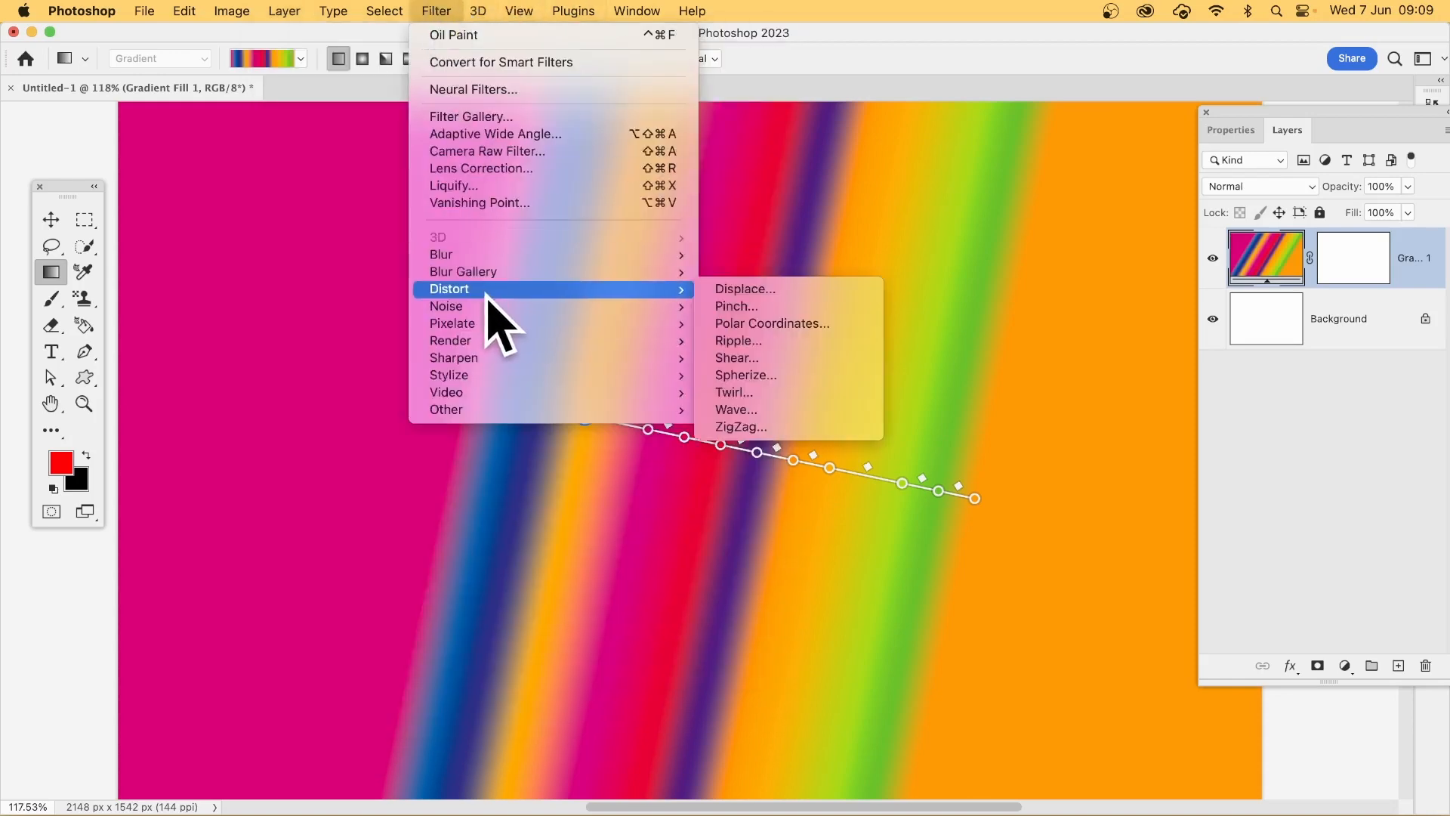
pyautogui.click(793, 410)
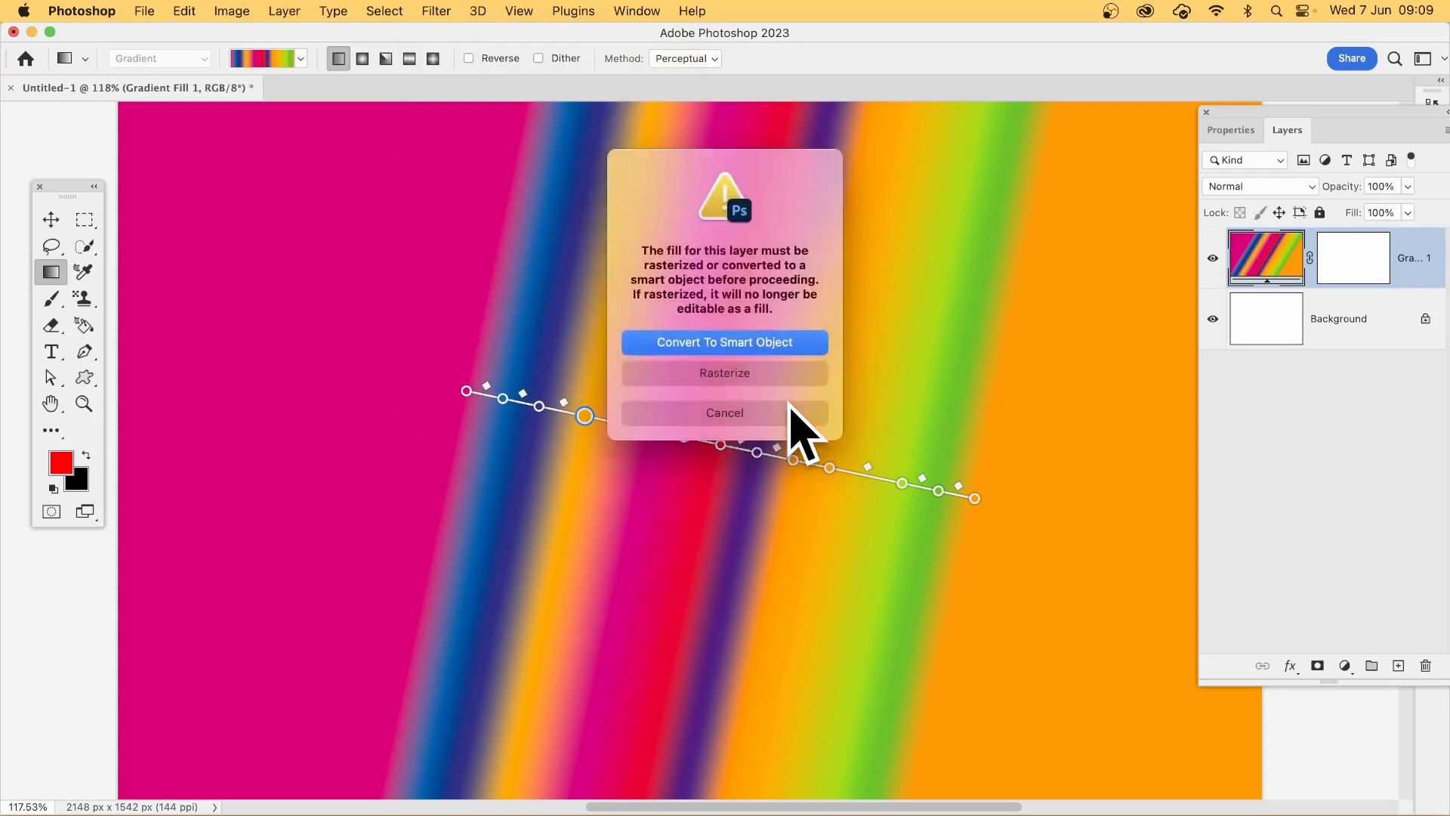
pyautogui.click(729, 344)
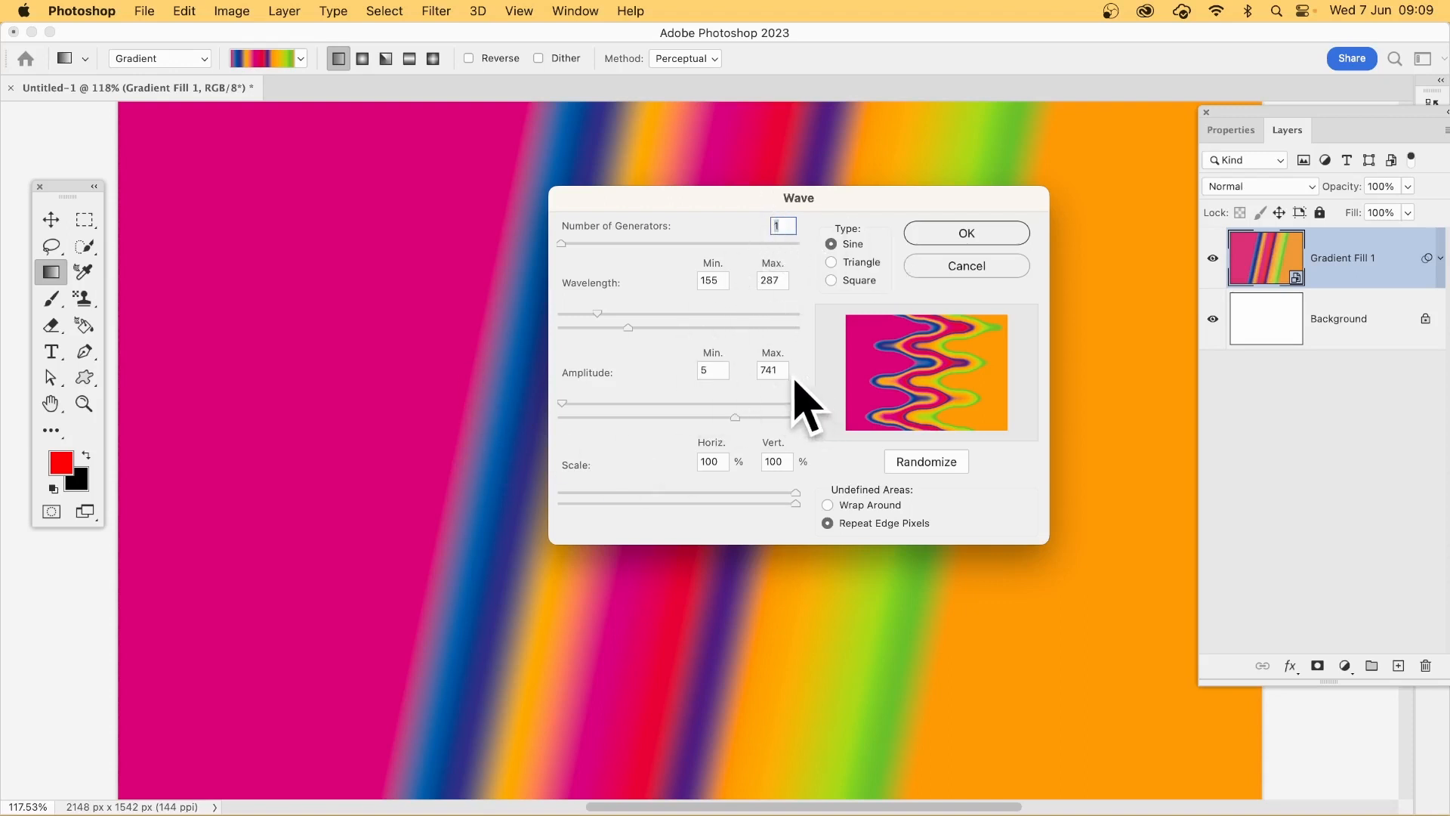
# Step: Randomize the sine wave until the stripes form broad, stretched horizontal waves, and apply it as a smart filter
pyautogui.click(921, 461)
pyautogui.click(922, 461)
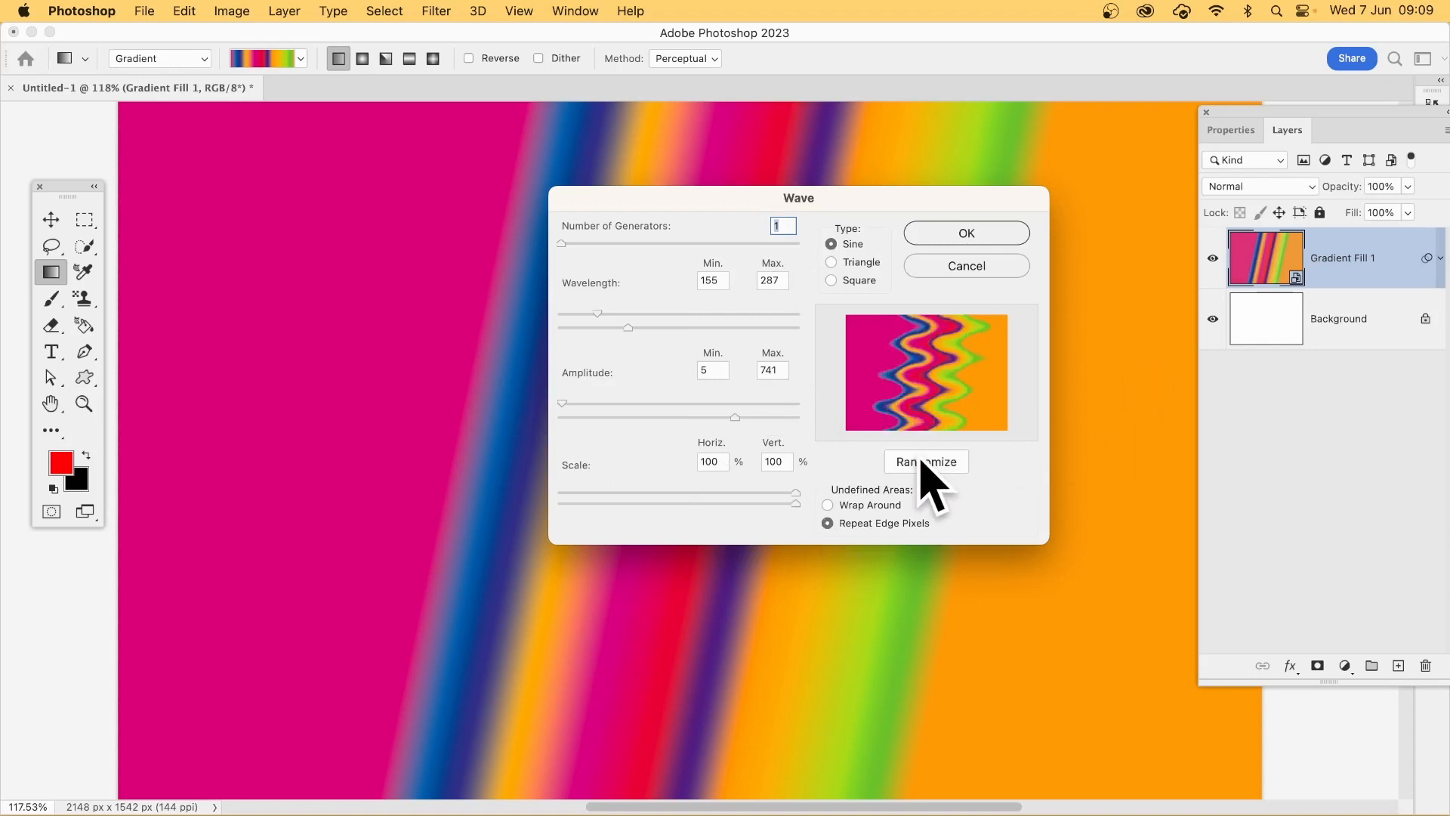
pyautogui.click(921, 460)
pyautogui.click(921, 462)
pyautogui.click(932, 469)
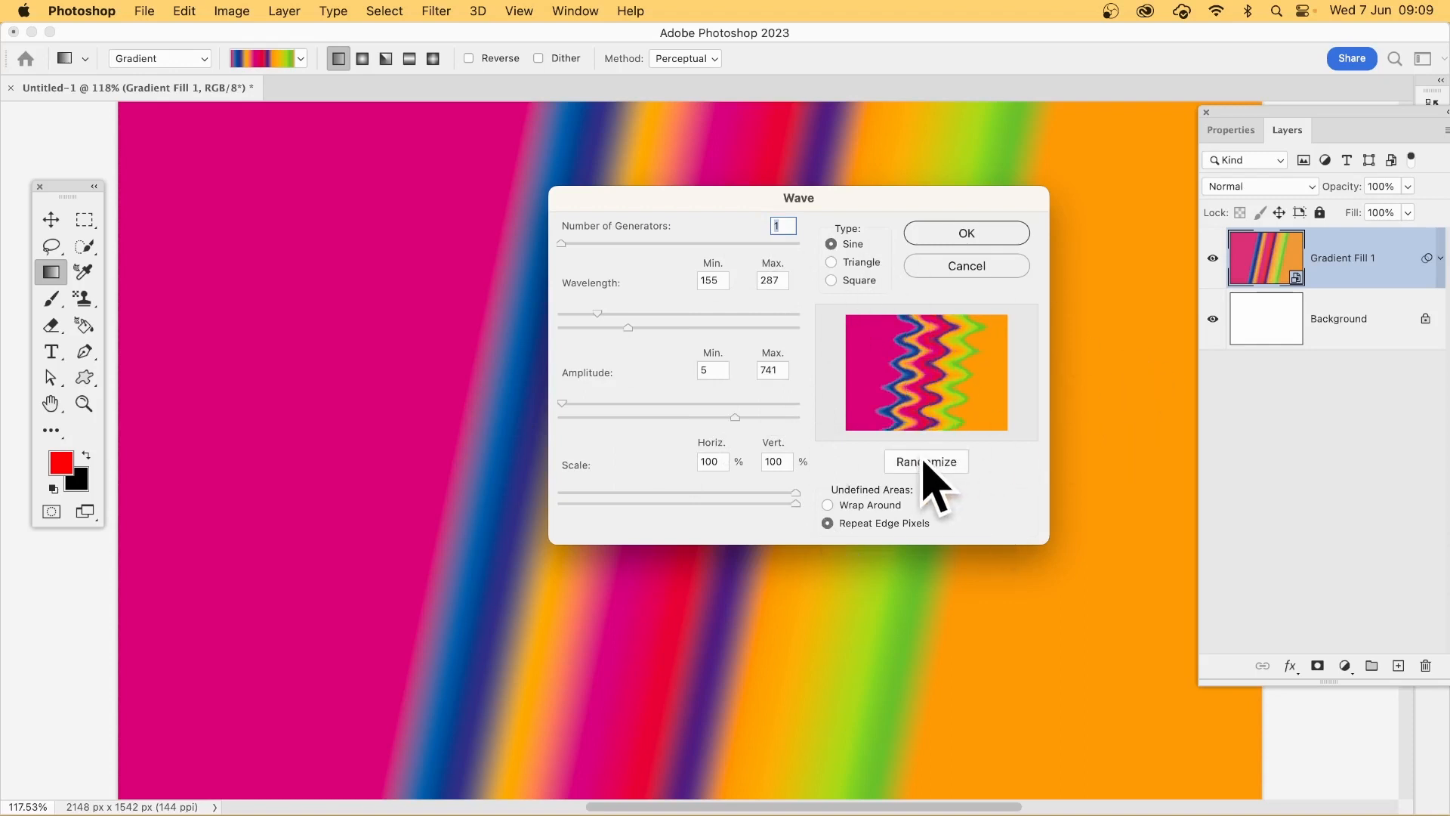
pyautogui.click(927, 470)
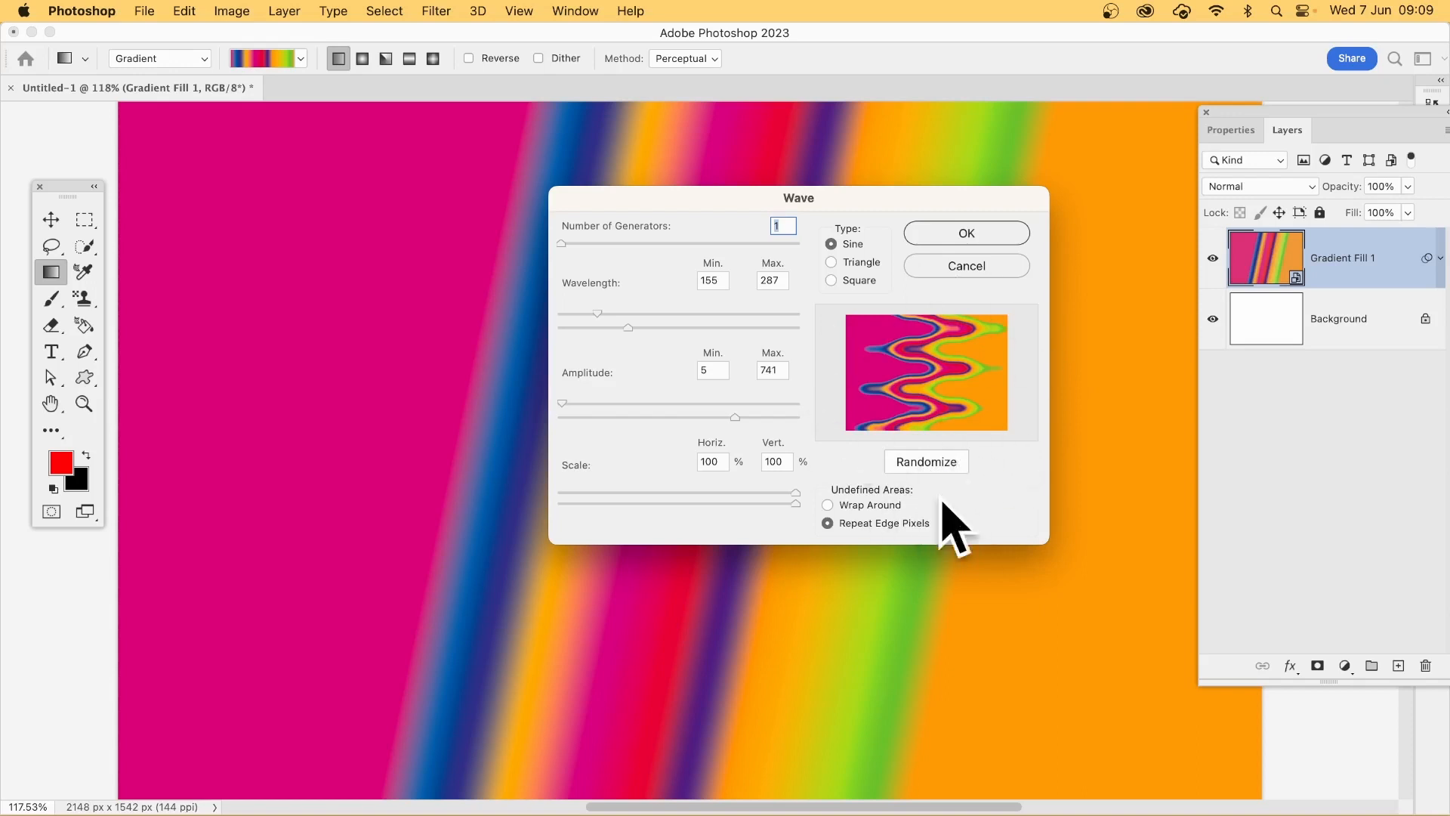
pyautogui.click(966, 234)
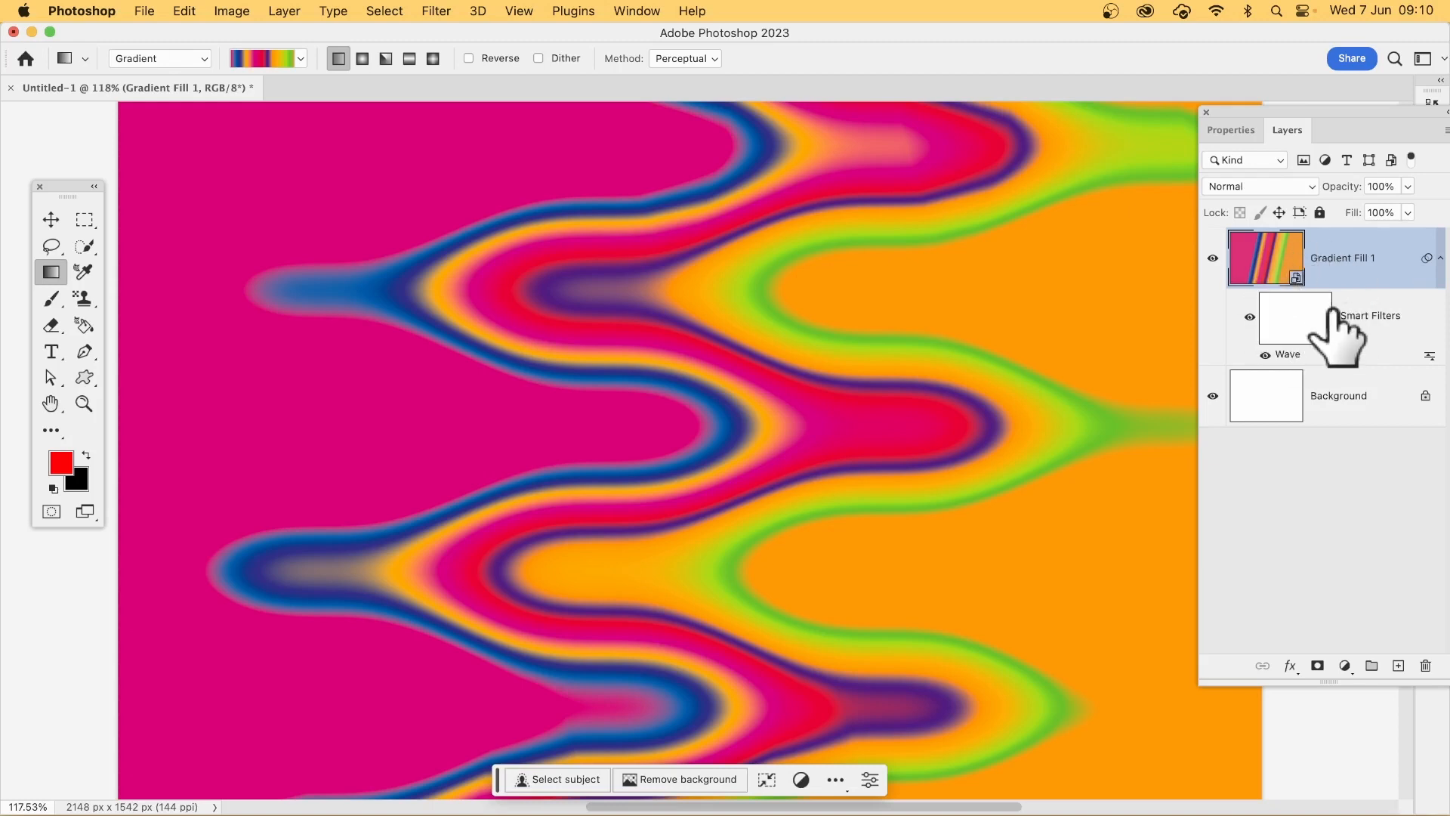
# Step: Add a second Wave smart filter to the gradient layer, randomizing it until the bands become flowing vertical ripples
pyautogui.click(446, 11)
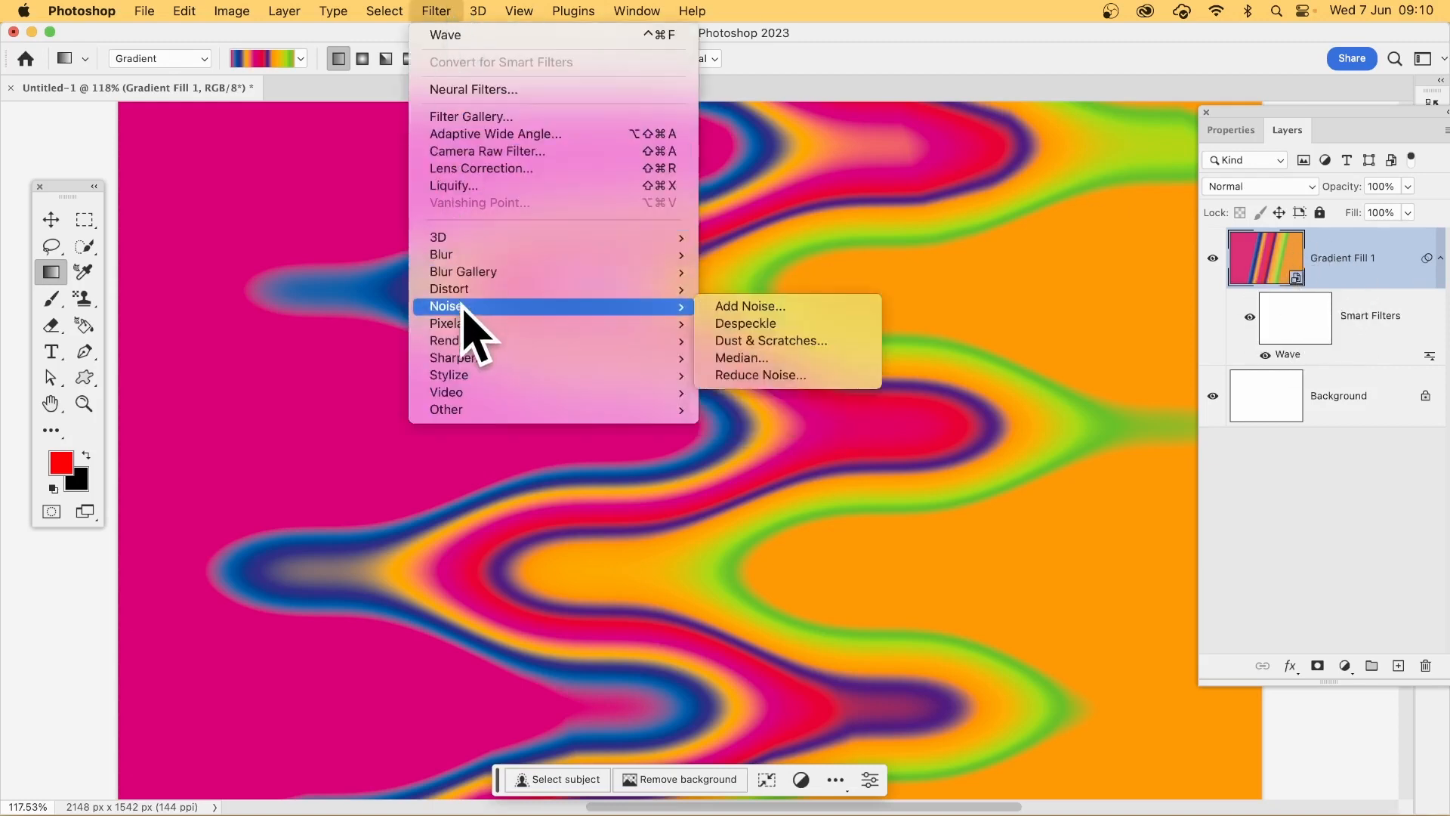
pyautogui.moveTo(465, 289)
pyautogui.click(767, 410)
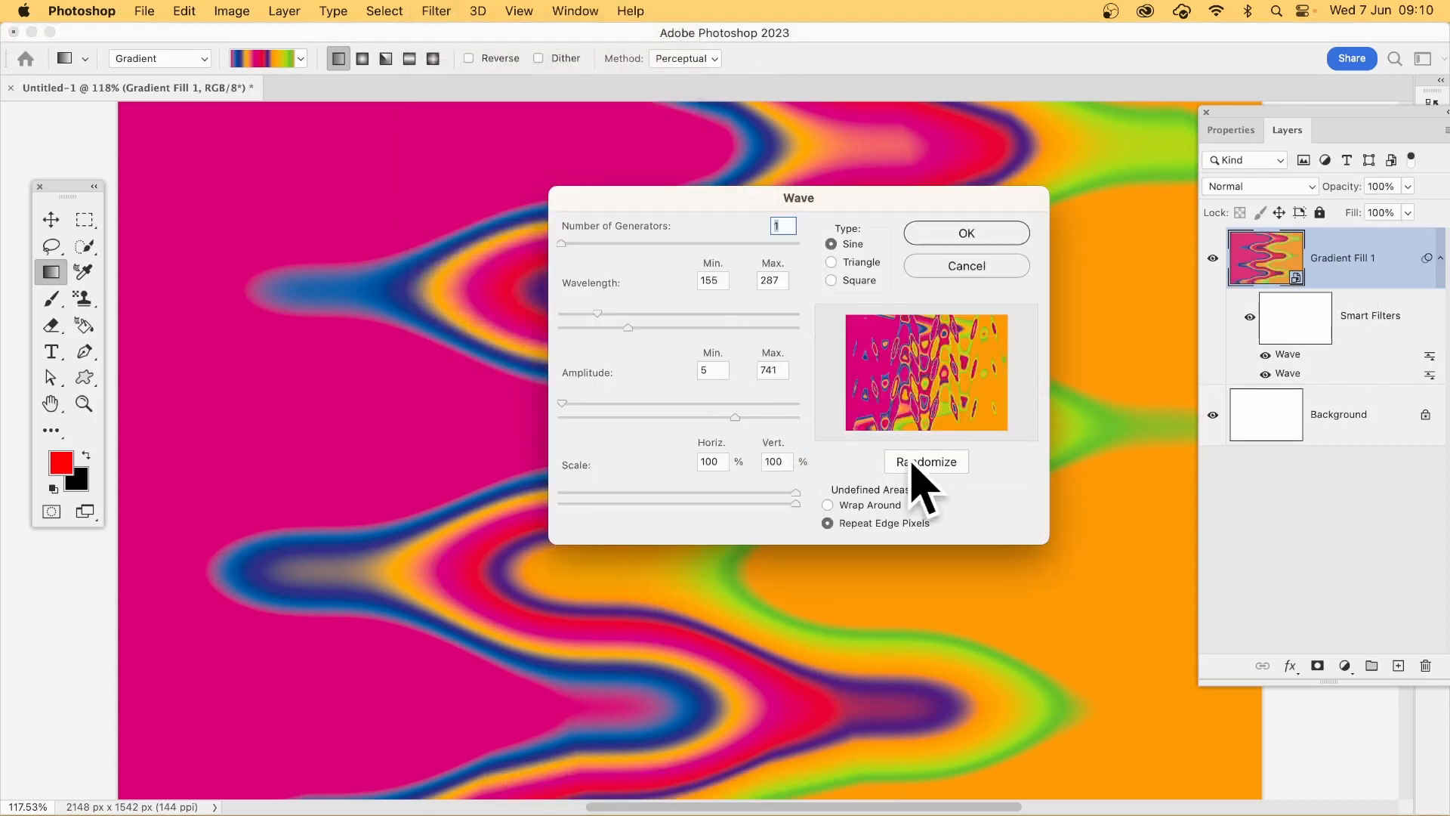
pyautogui.click(944, 467)
pyautogui.click(944, 468)
pyautogui.click(944, 468)
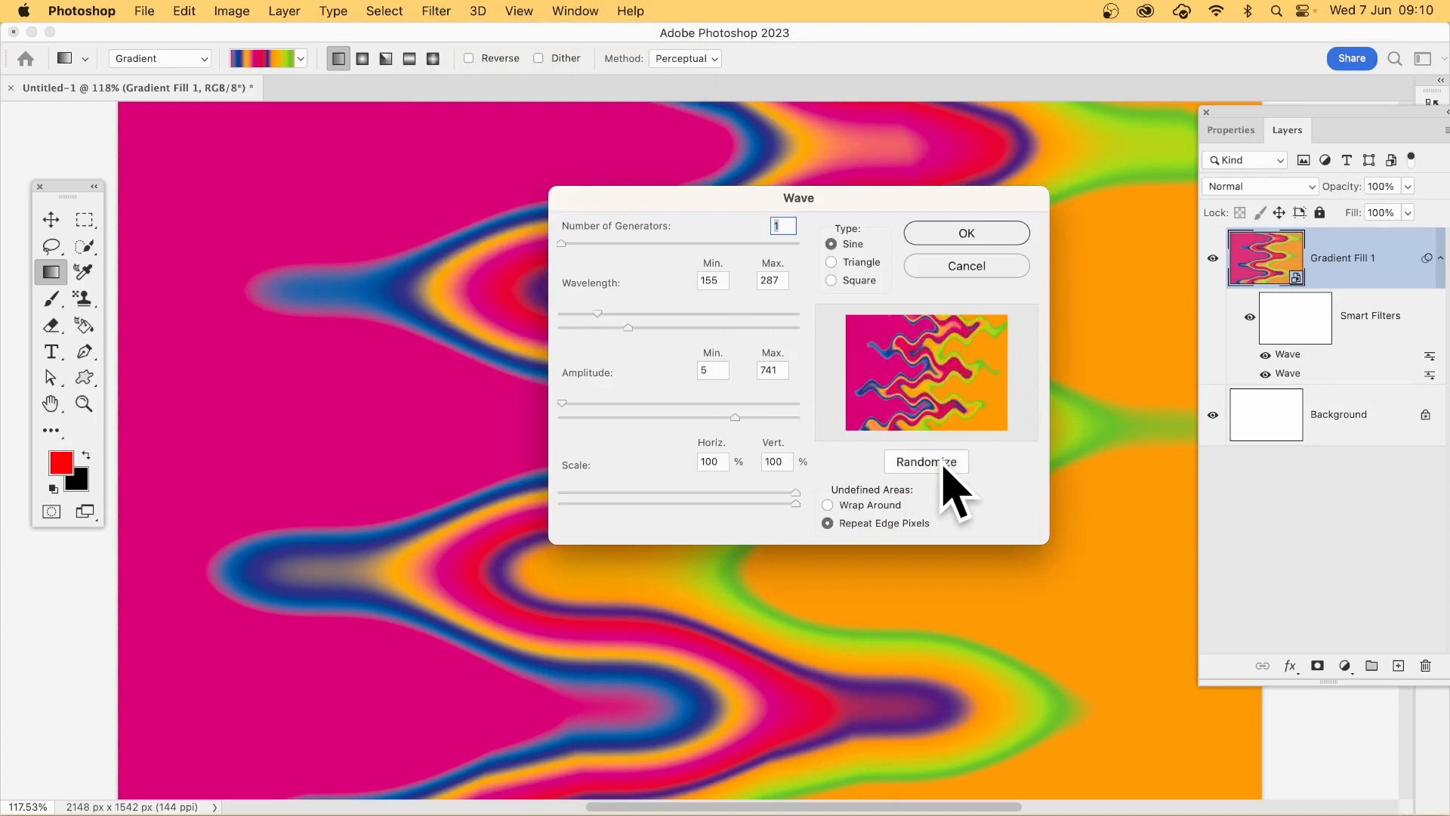
pyautogui.click(946, 469)
pyautogui.click(947, 470)
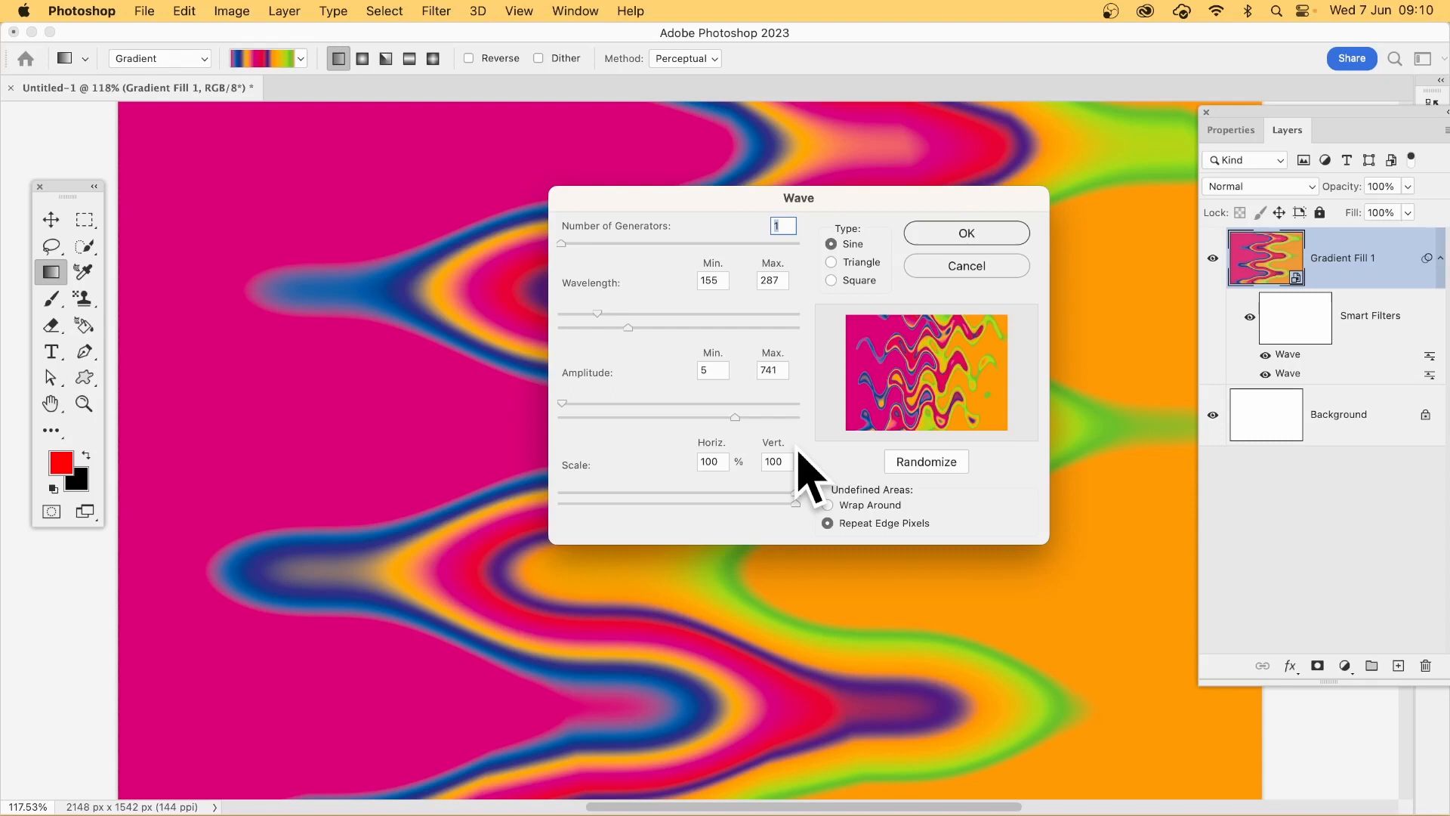
pyautogui.click(921, 461)
pyautogui.click(922, 462)
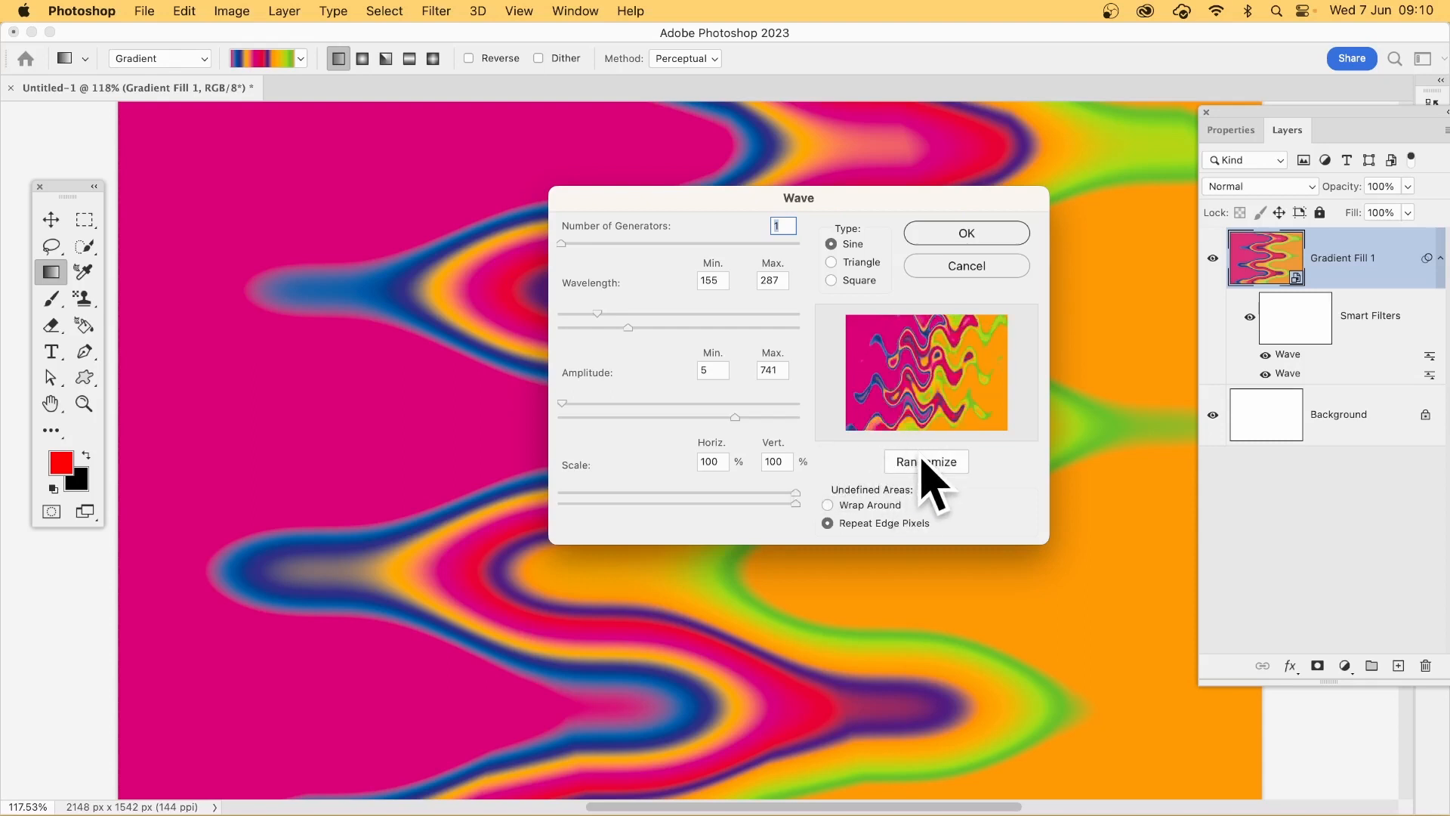
pyautogui.click(967, 234)
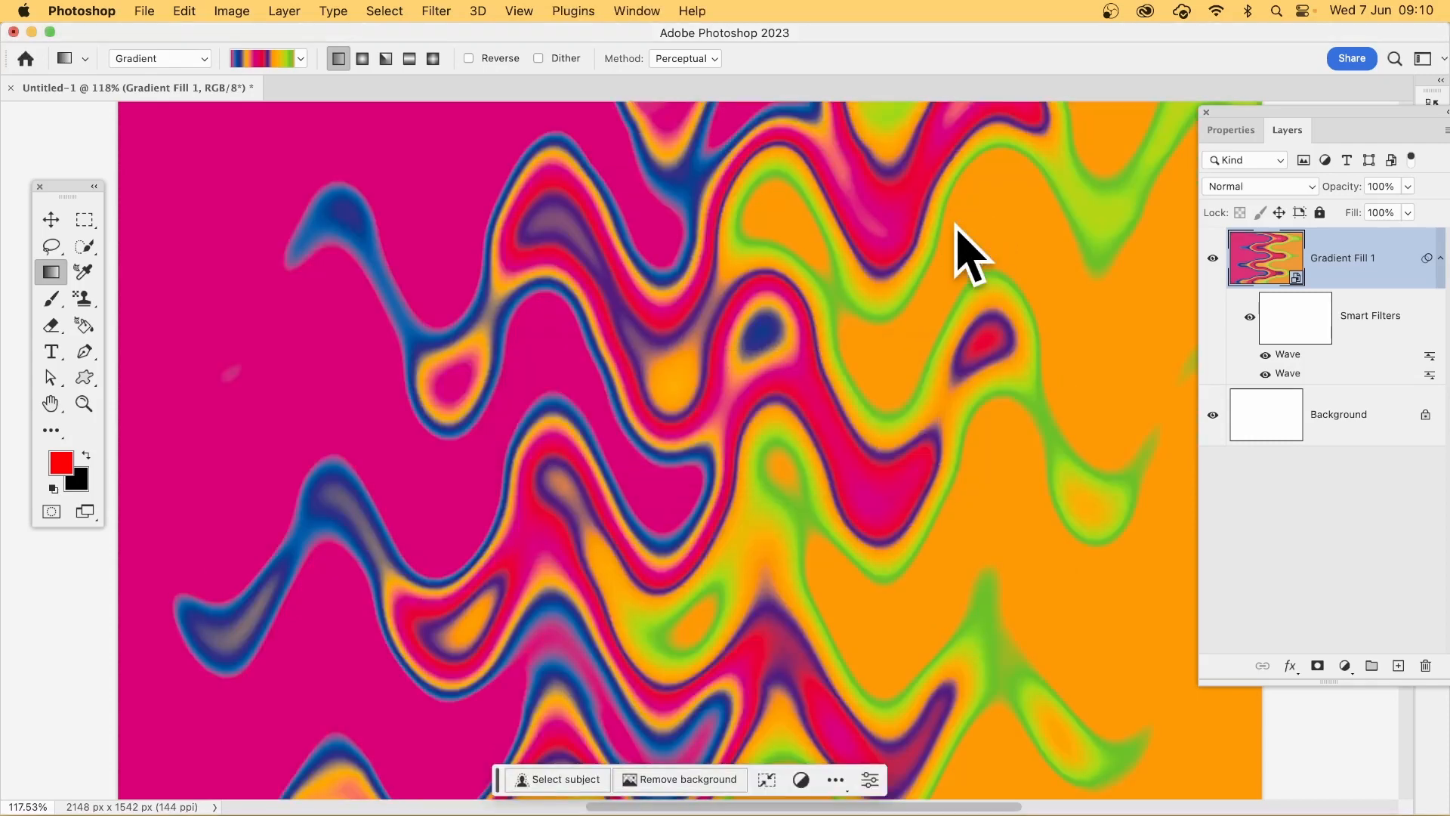
# Step: Add a third Wave smart filter, randomizing it until the bands twist into an irregular, diagonal liquid pattern
pyautogui.click(436, 11)
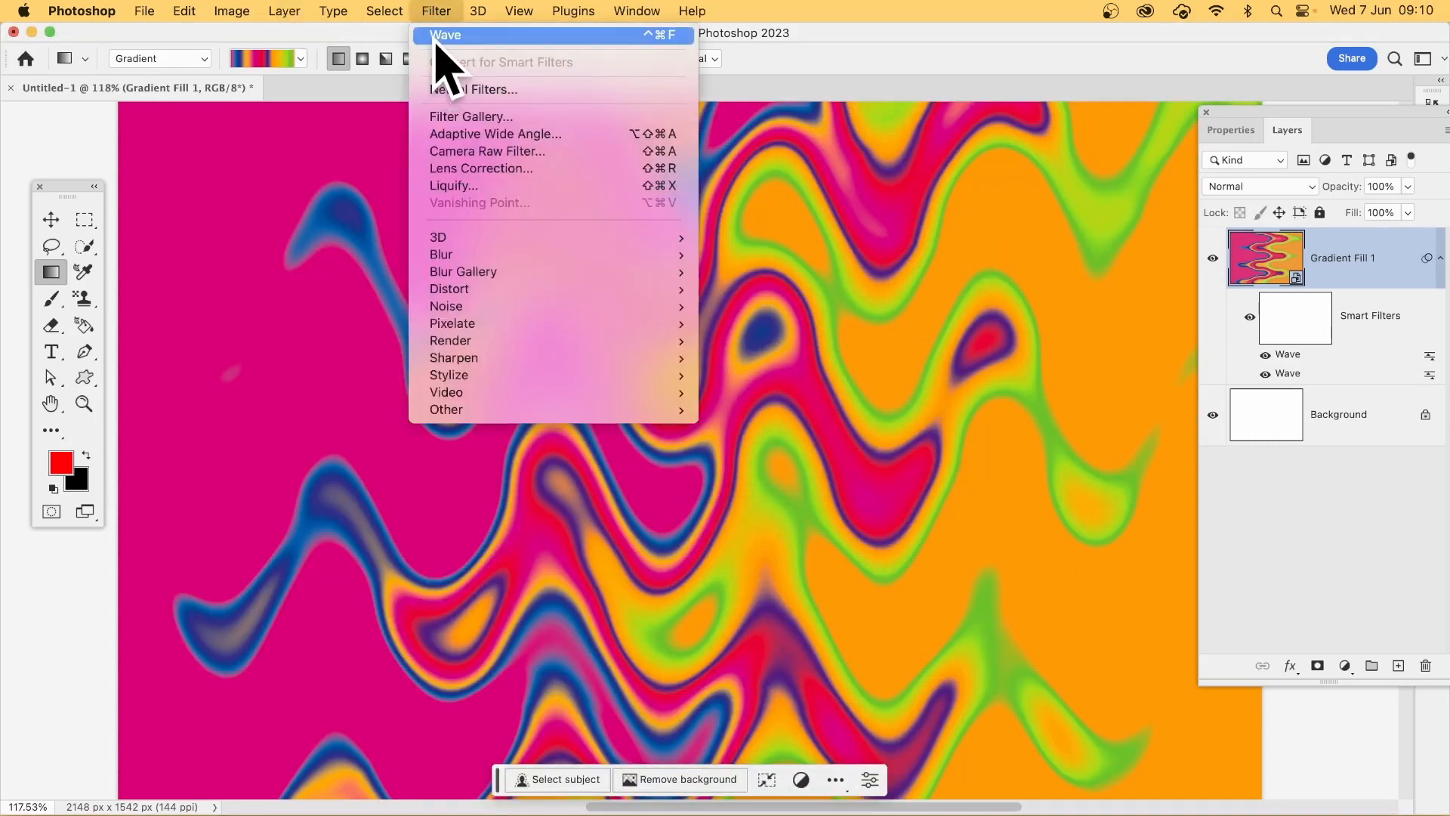
pyautogui.click(436, 38)
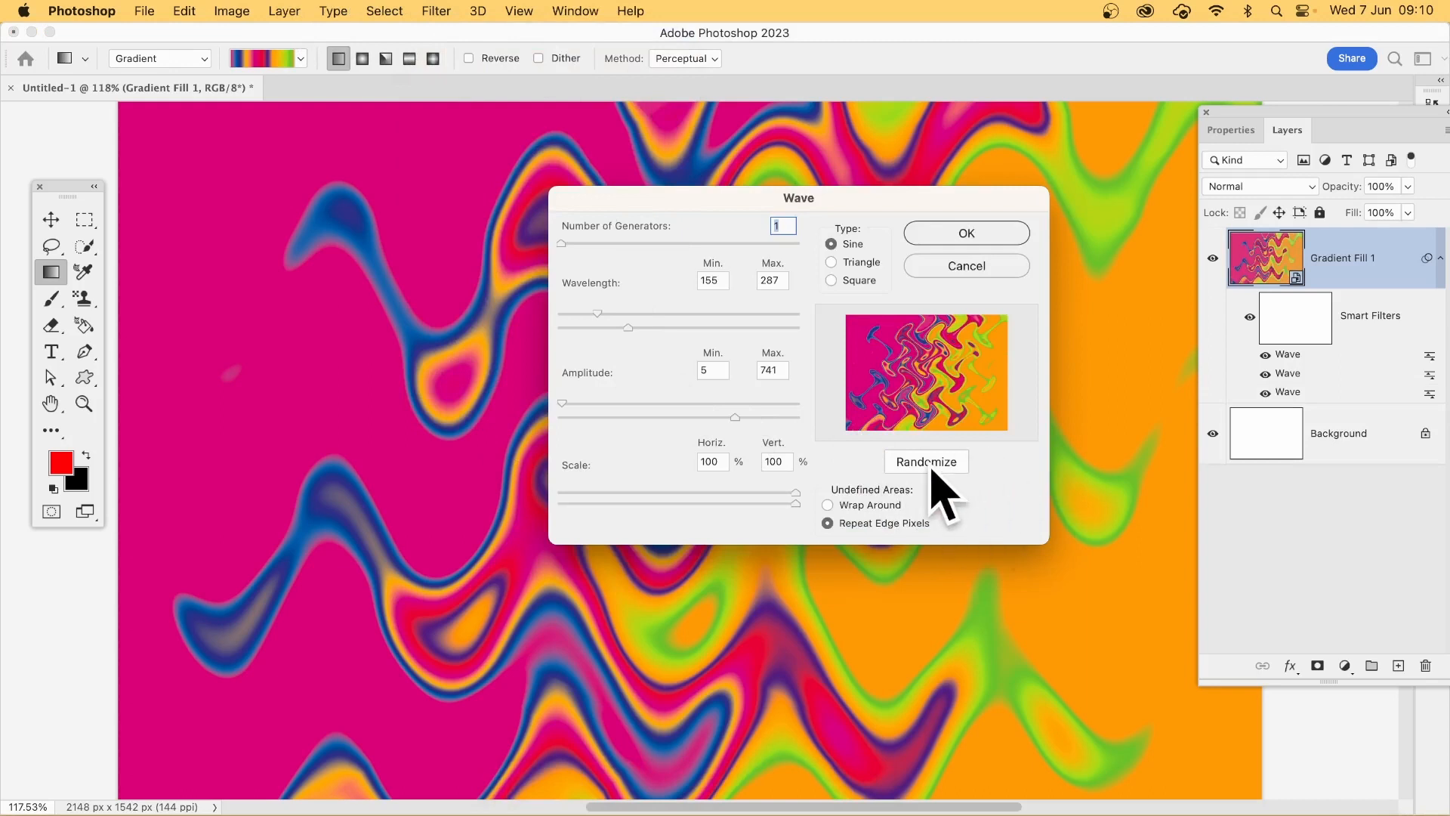
pyautogui.click(934, 462)
pyautogui.click(935, 461)
pyautogui.click(935, 457)
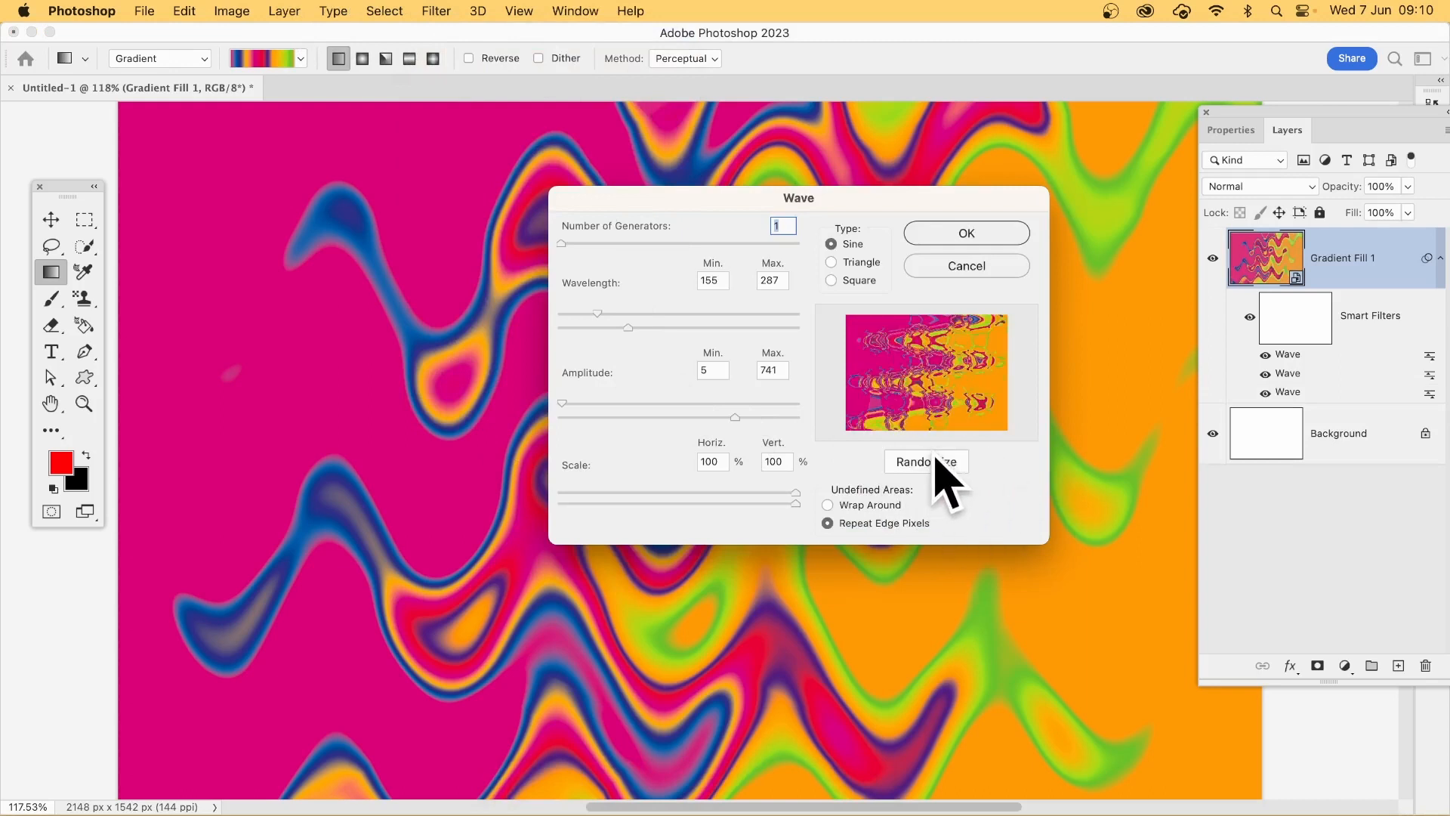
pyautogui.click(936, 462)
pyautogui.click(935, 459)
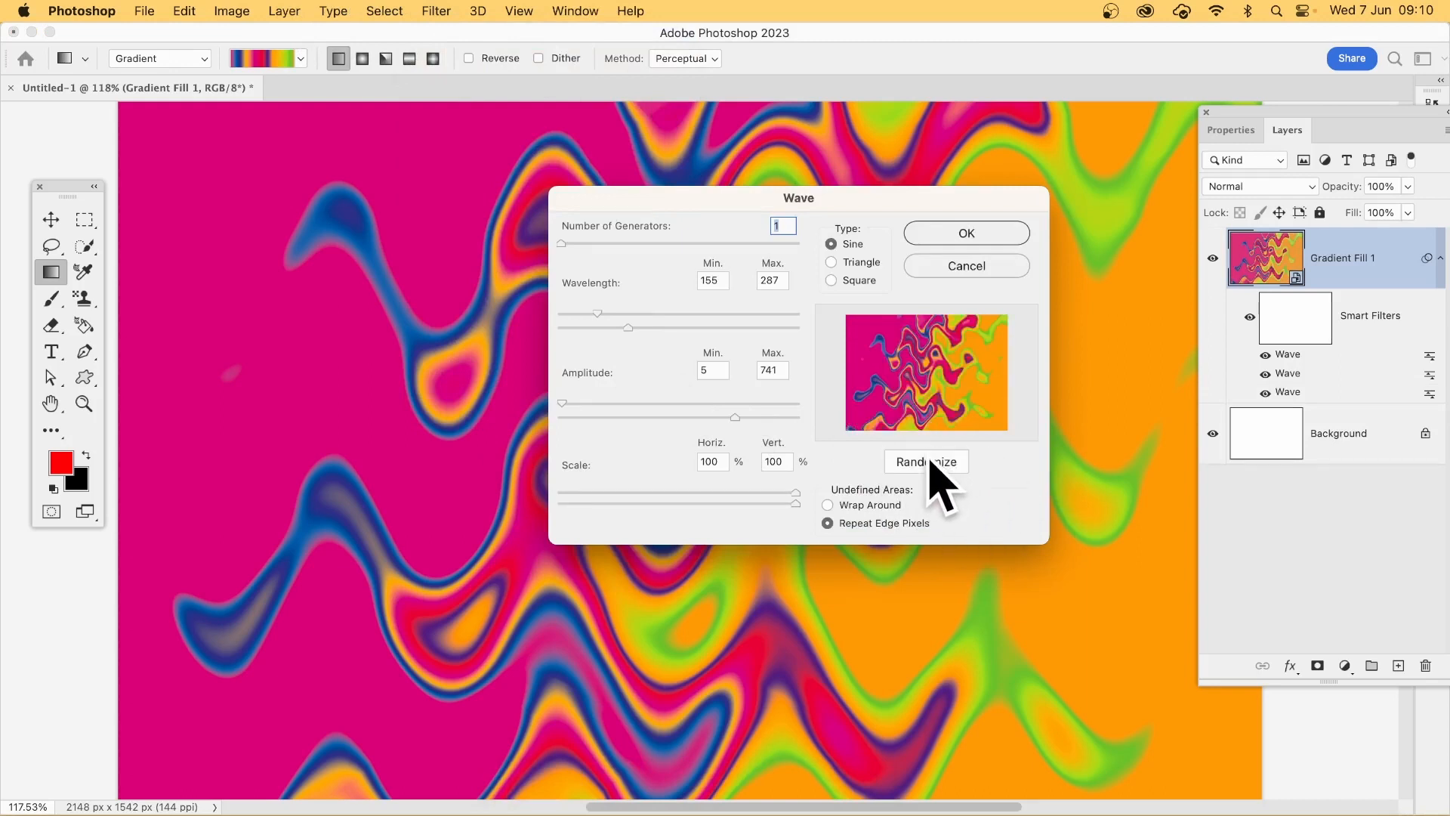
pyautogui.click(935, 461)
pyautogui.click(933, 462)
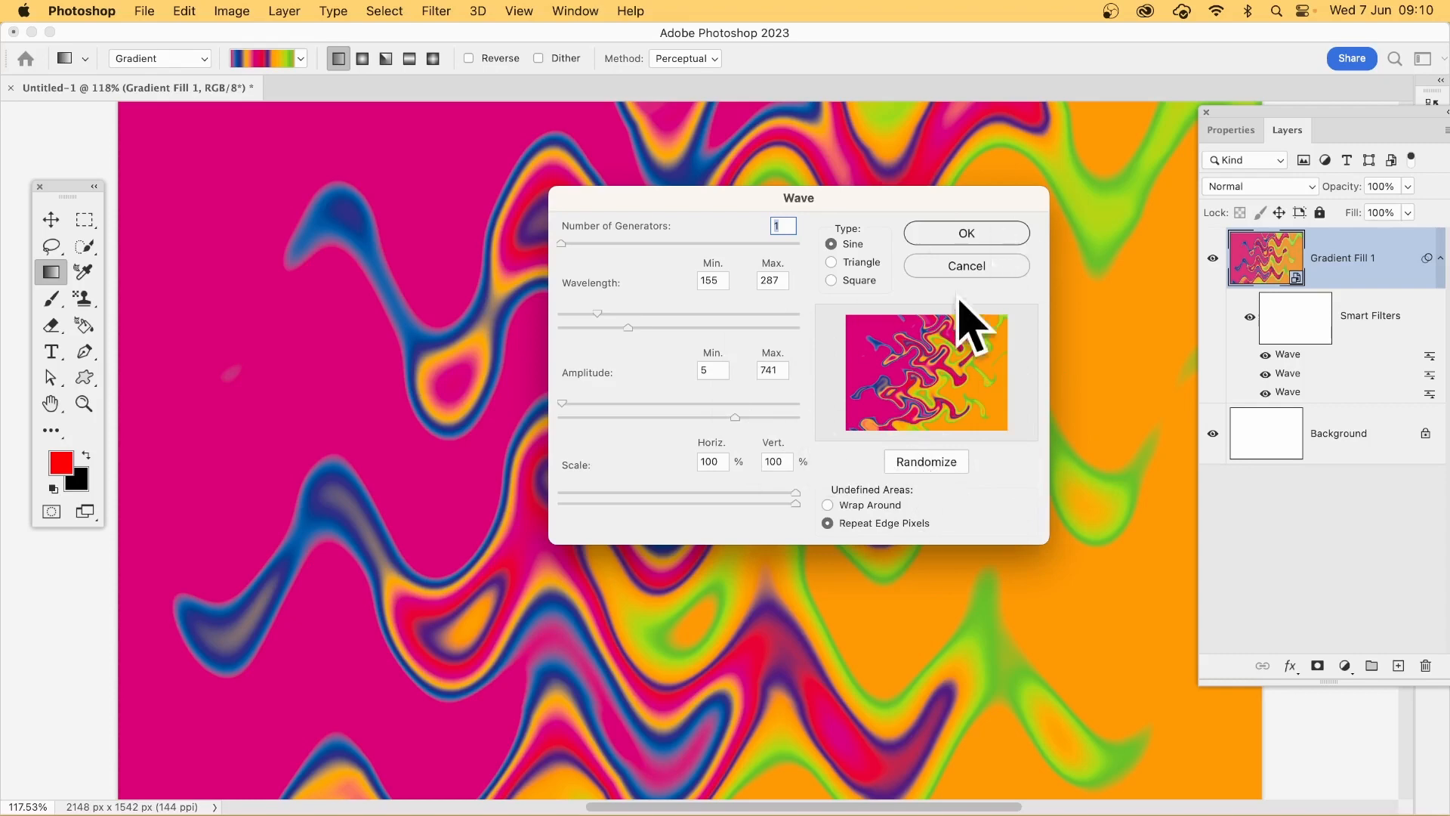
pyautogui.click(985, 228)
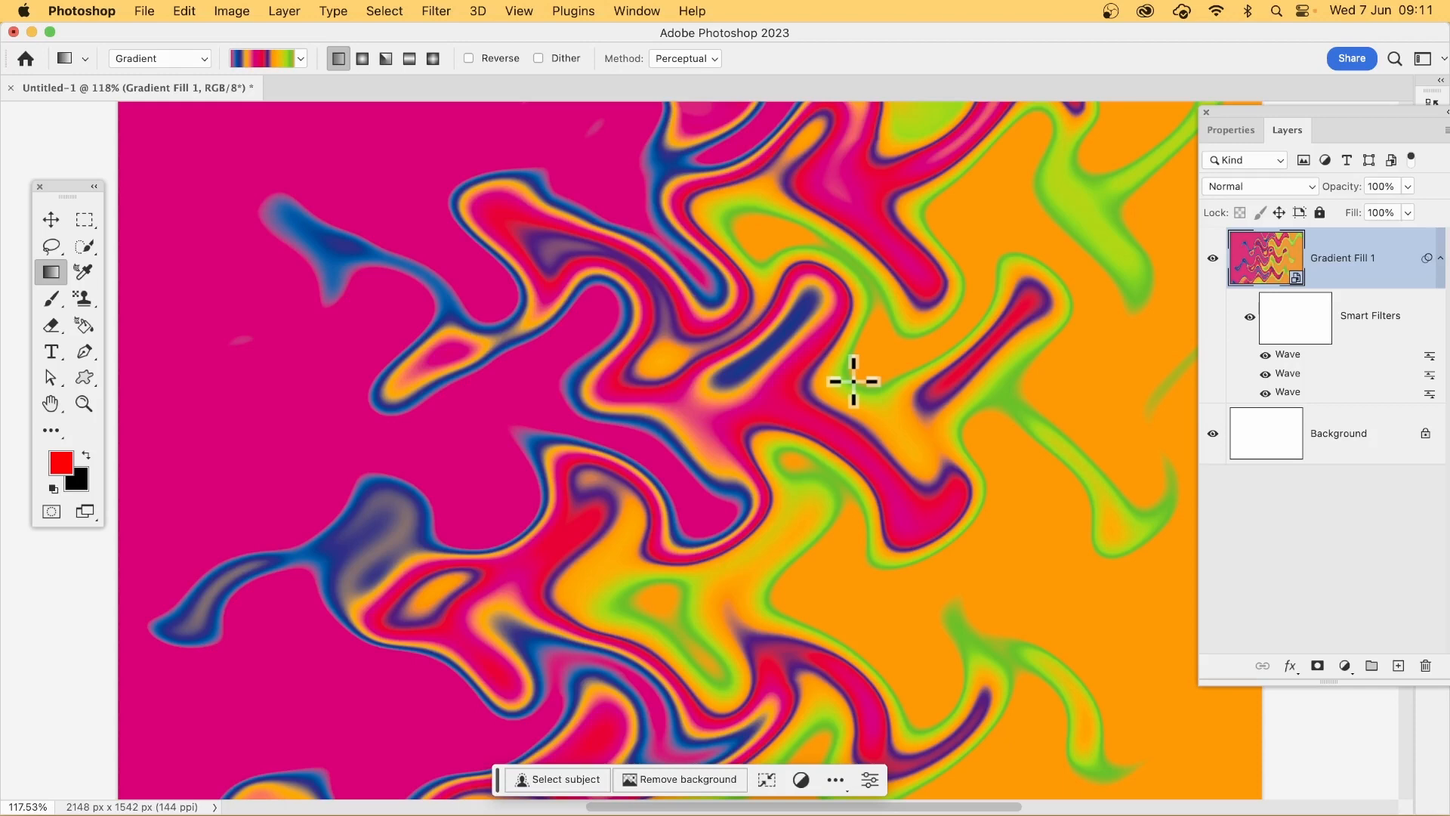
# Step: Open the smart object's contents and stretch the gradient line diagonally from near the upper-left corner to the lower-right area
pyautogui.doubleClick(1297, 281)
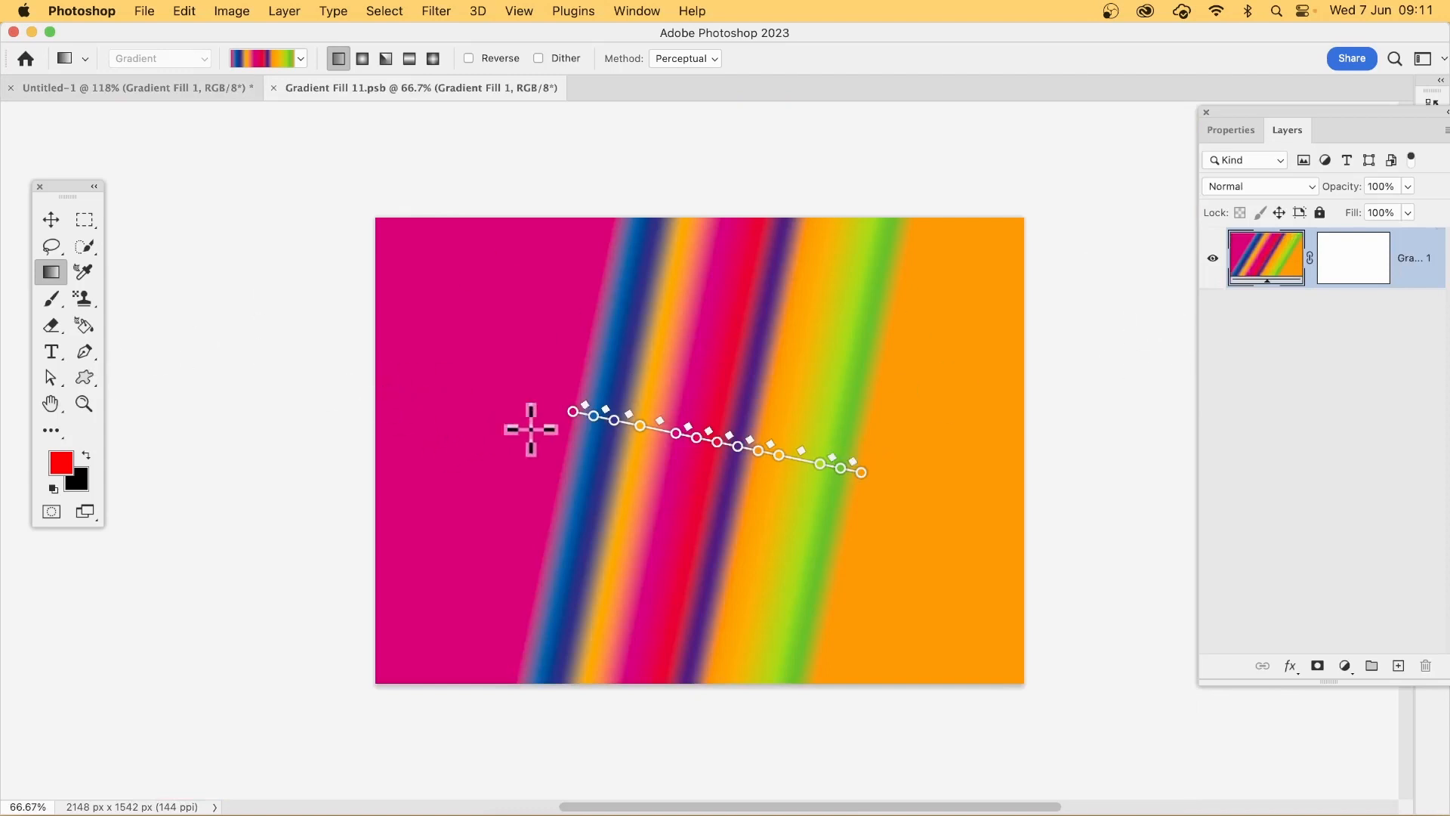
pyautogui.moveTo(572, 410); pyautogui.dragTo(453, 281)
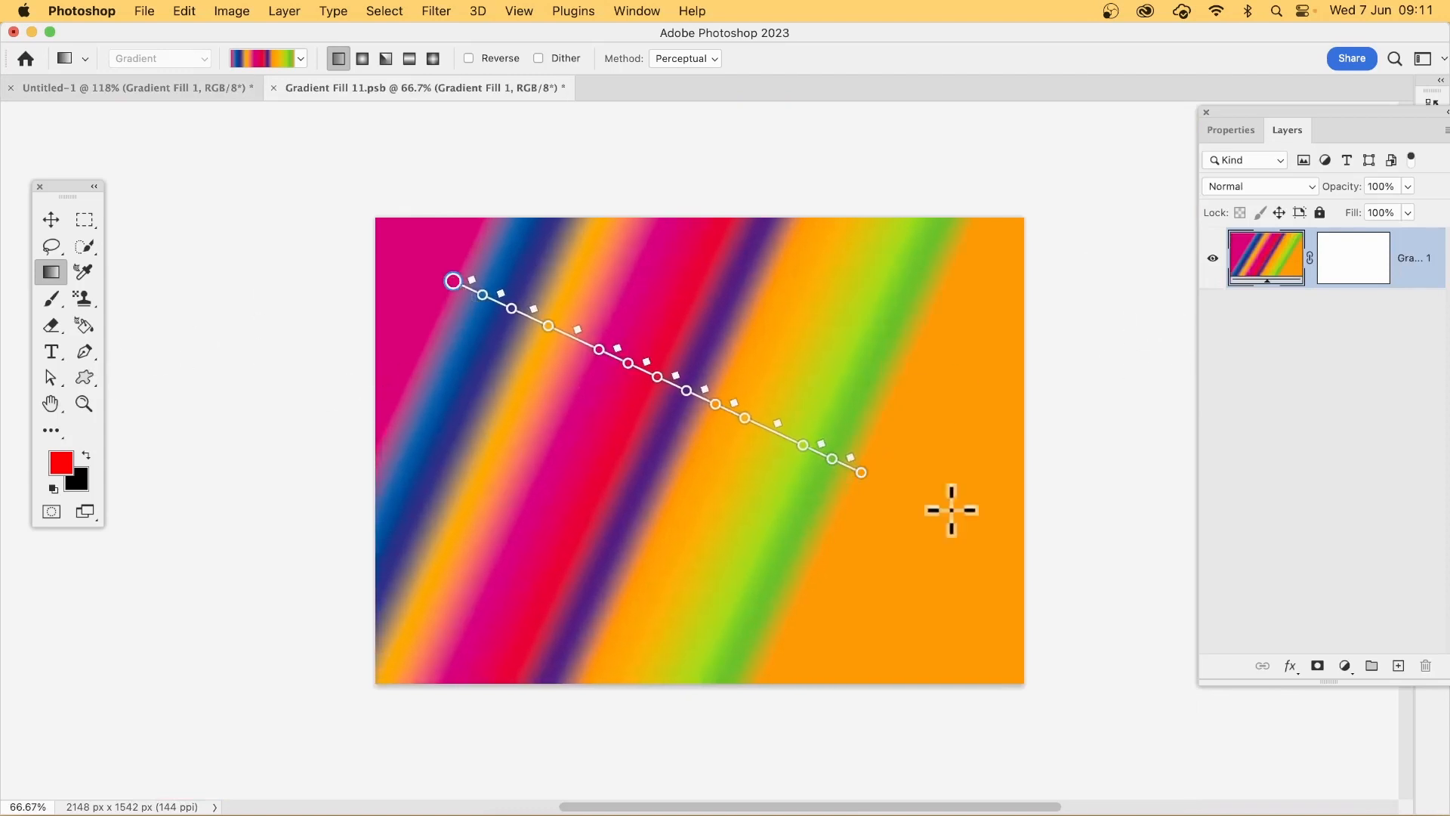
pyautogui.moveTo(862, 473); pyautogui.dragTo(941, 521)
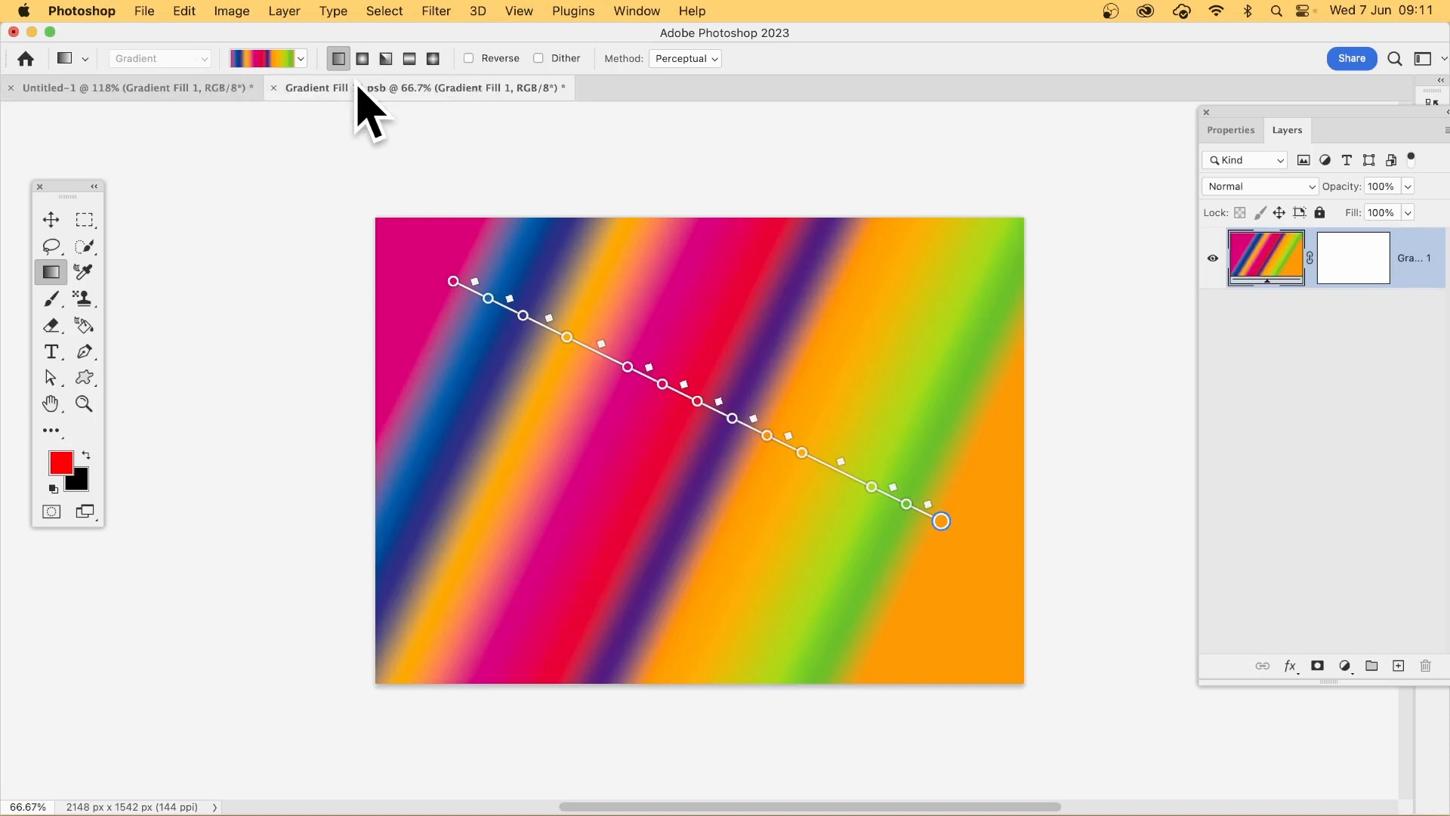
# Step: Add a new layer with a second diagonal gradient running from the lower right past the upper-left corner, and set its blend mode to Difference
pyautogui.click(286, 10)
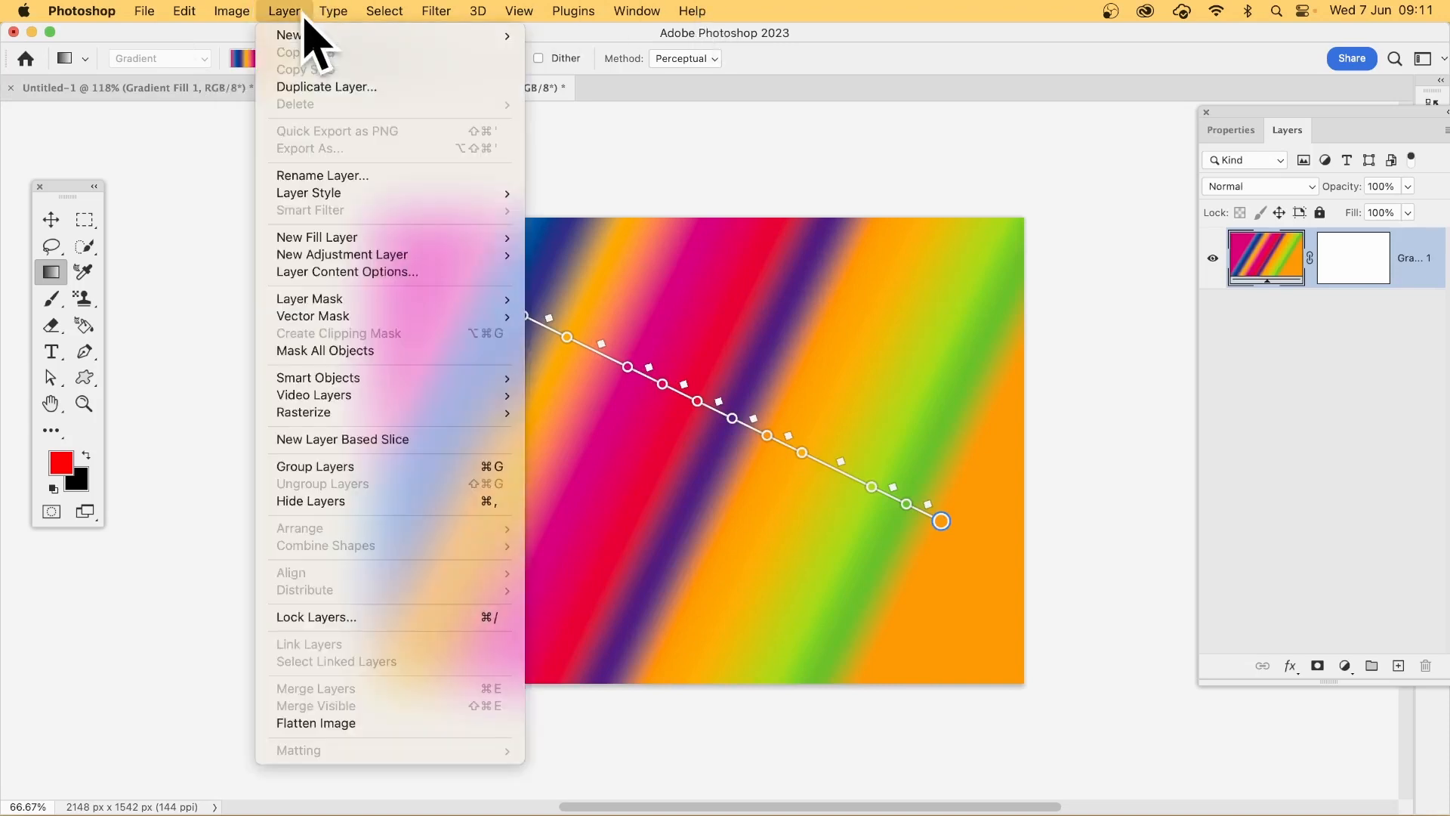
pyautogui.moveTo(290, 35)
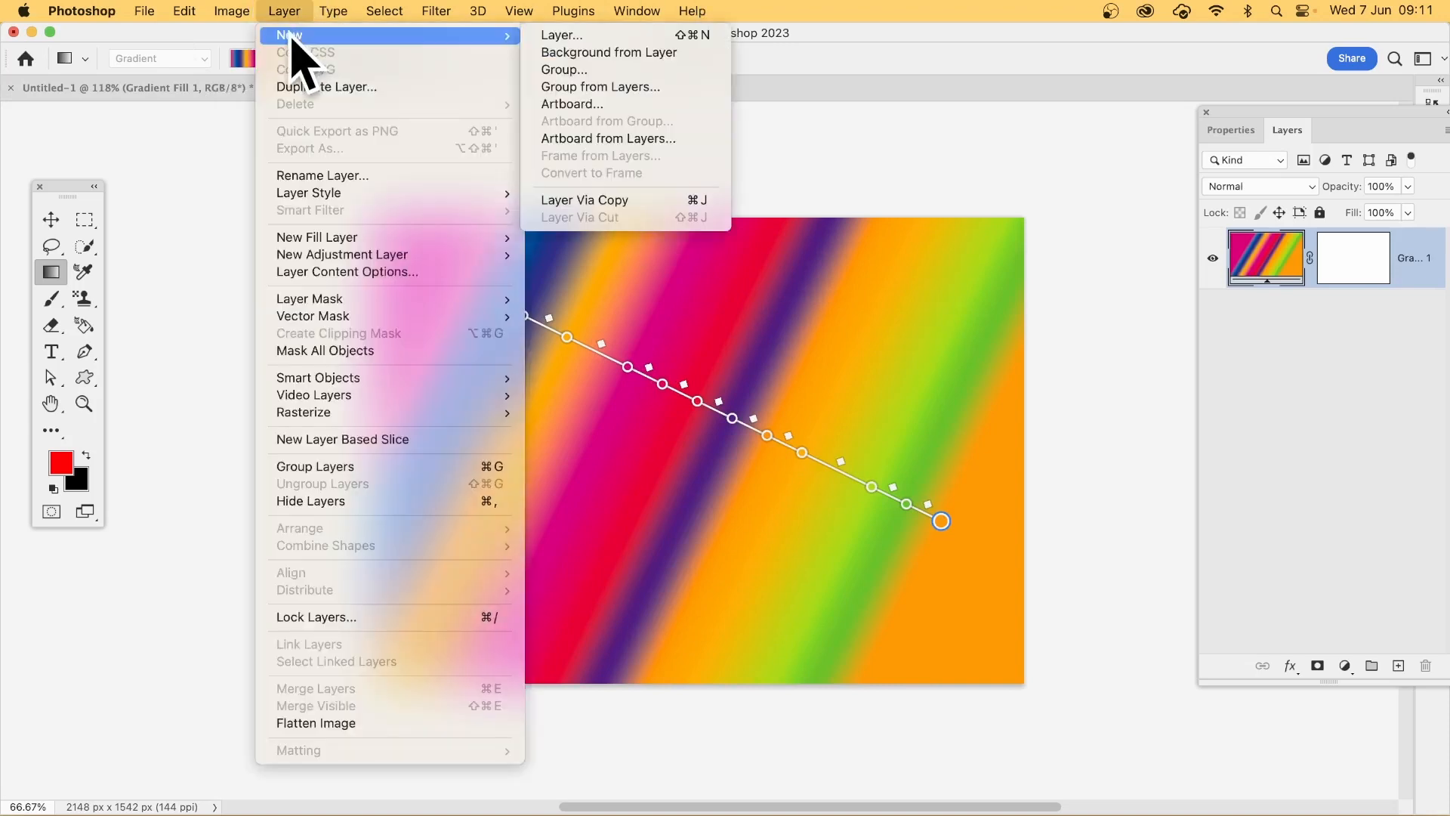
pyautogui.click(592, 36)
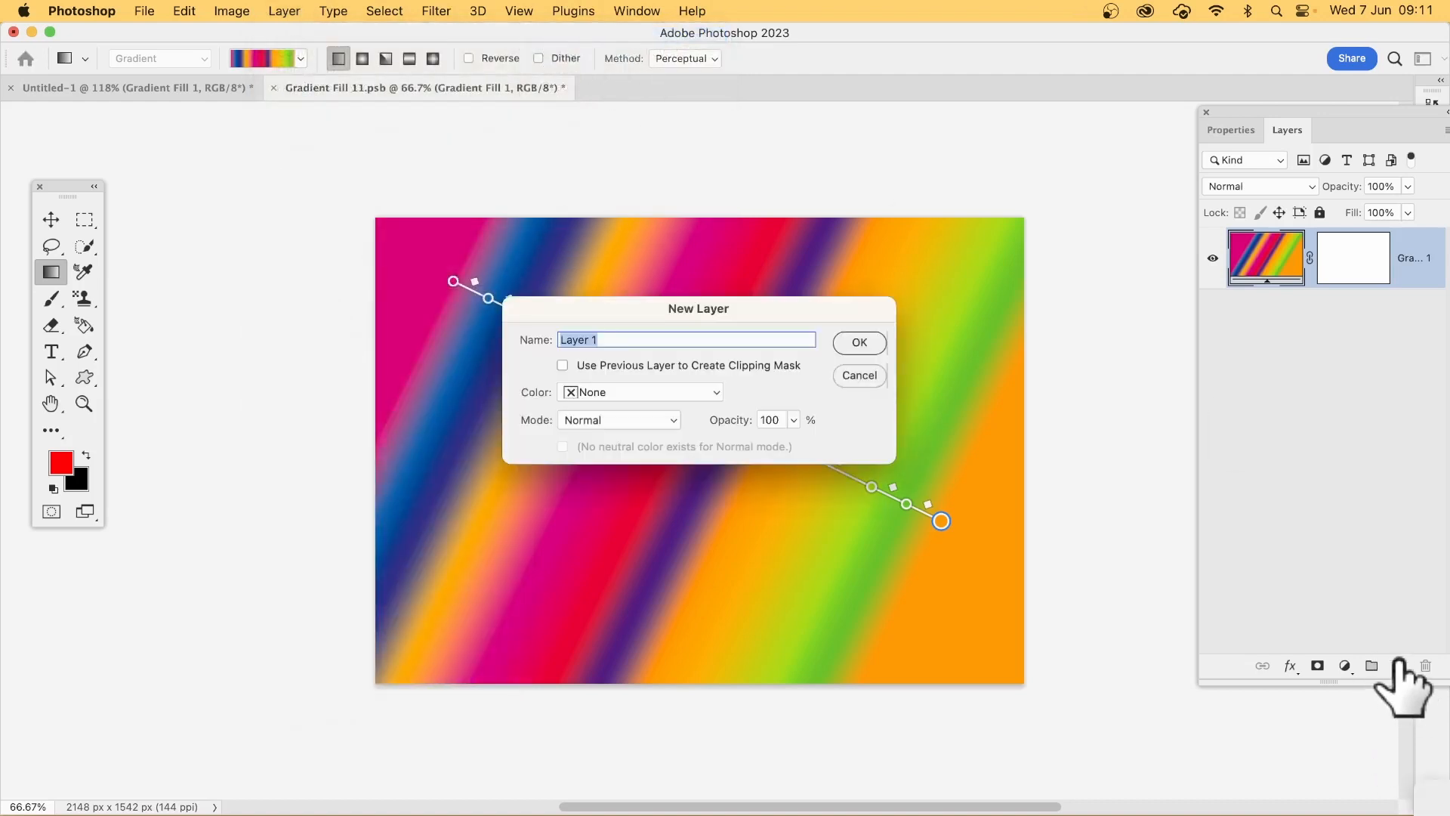
pyautogui.click(869, 344)
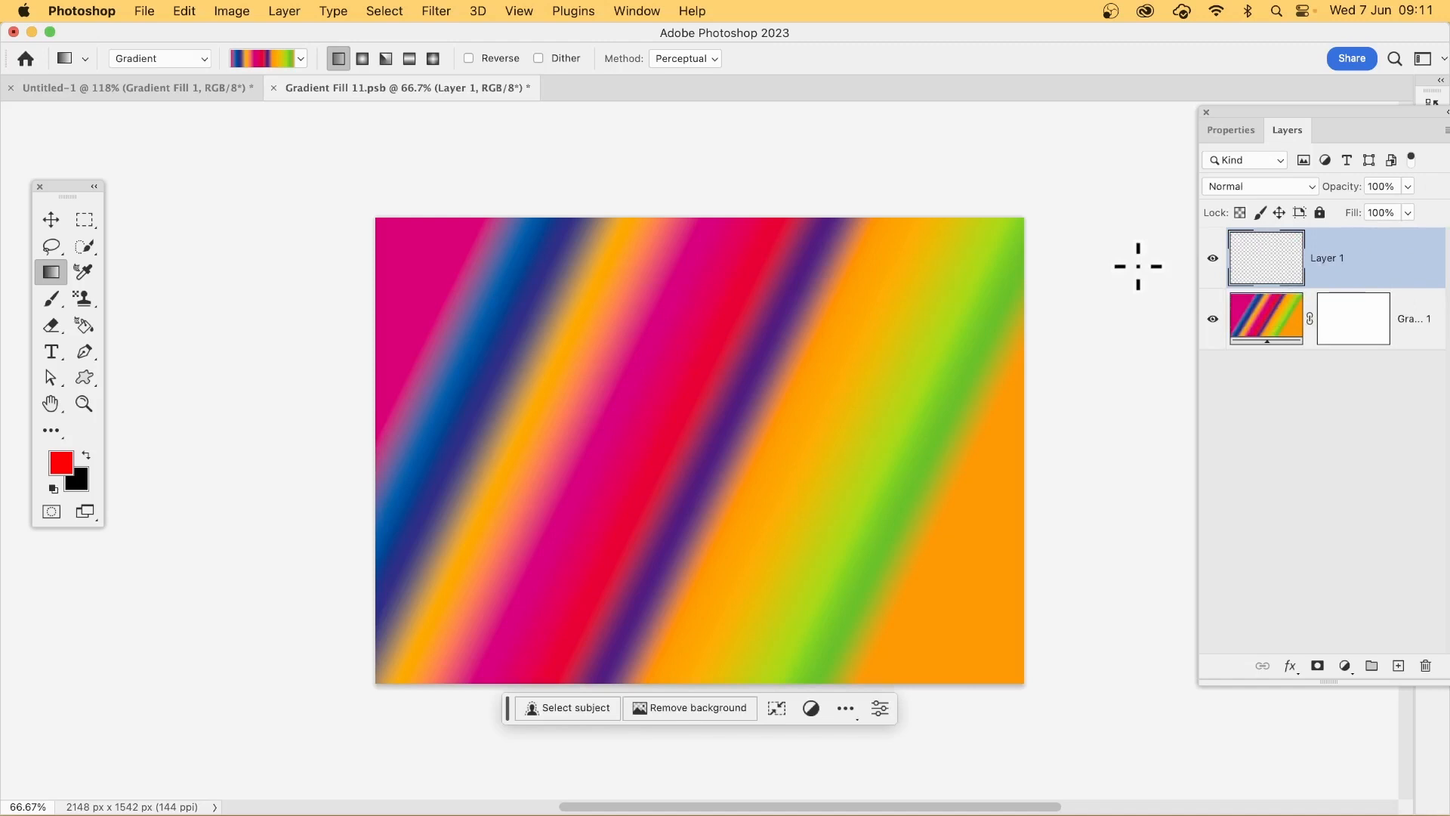
pyautogui.moveTo(513, 602); pyautogui.dragTo(1038, 170)
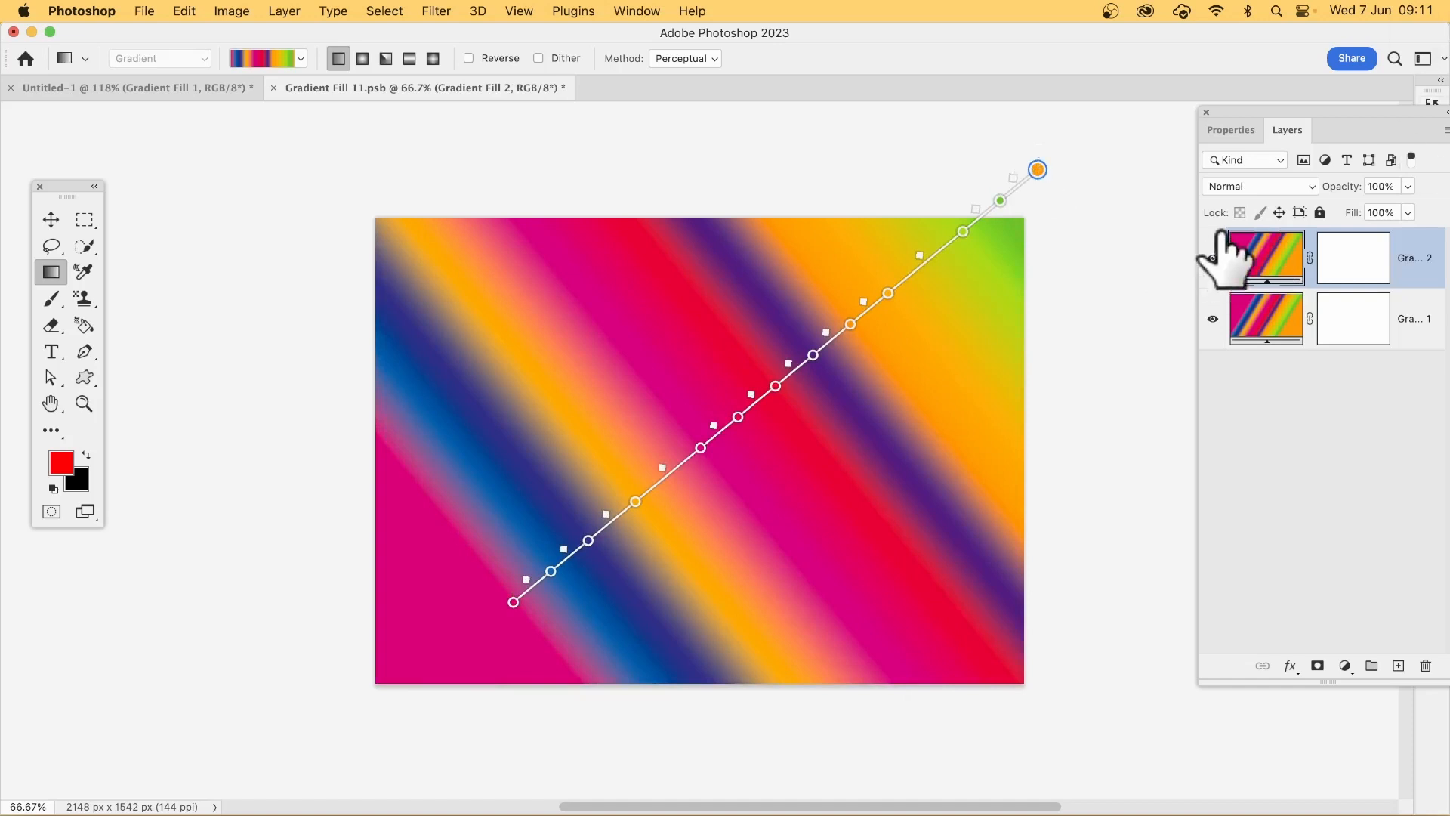
pyautogui.moveTo(857, 632)
pyautogui.mouseDown()
pyautogui.moveTo(573, 361)
pyautogui.moveTo(341, 216)
pyautogui.mouseUp()
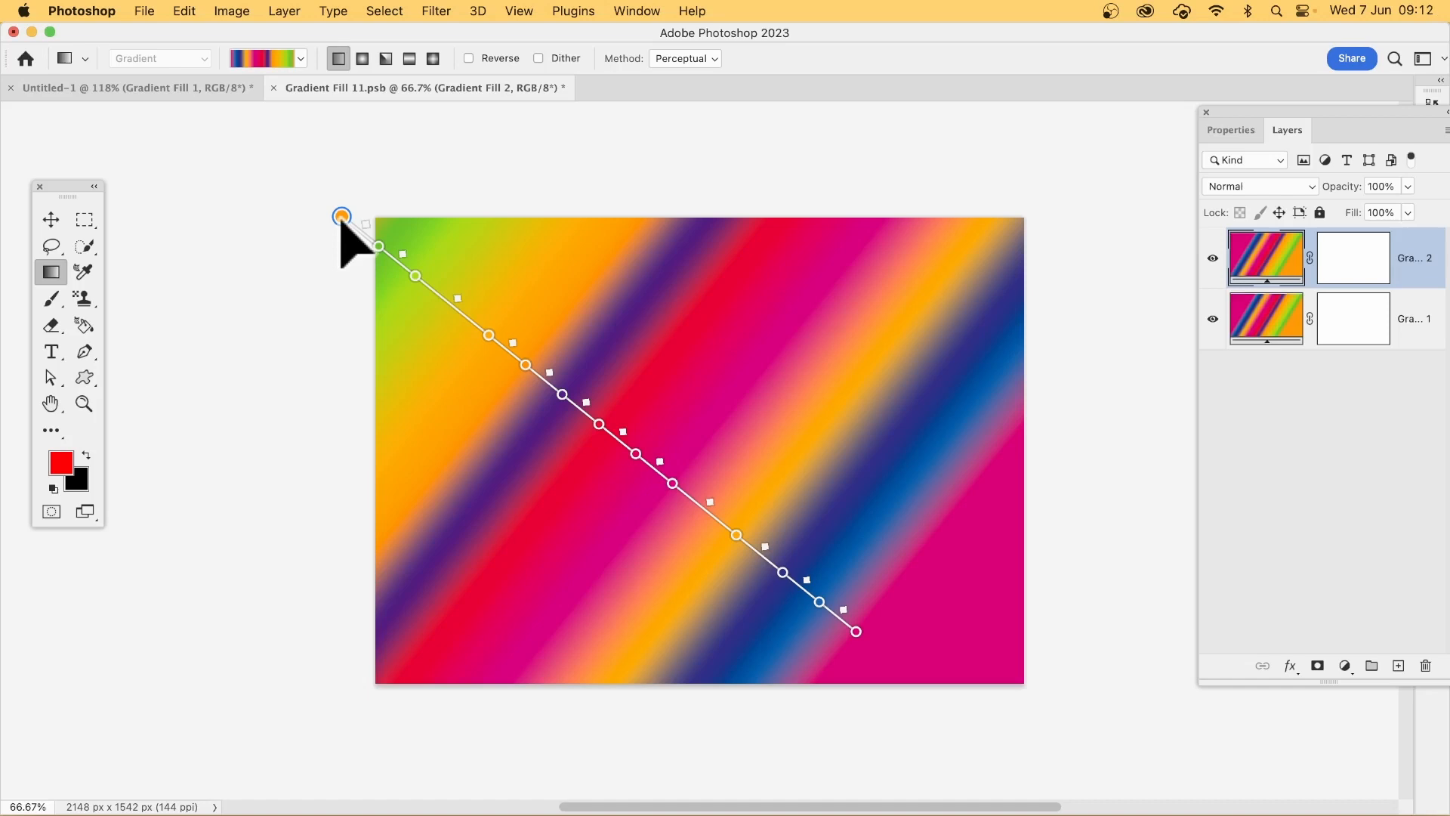
pyautogui.click(1284, 189)
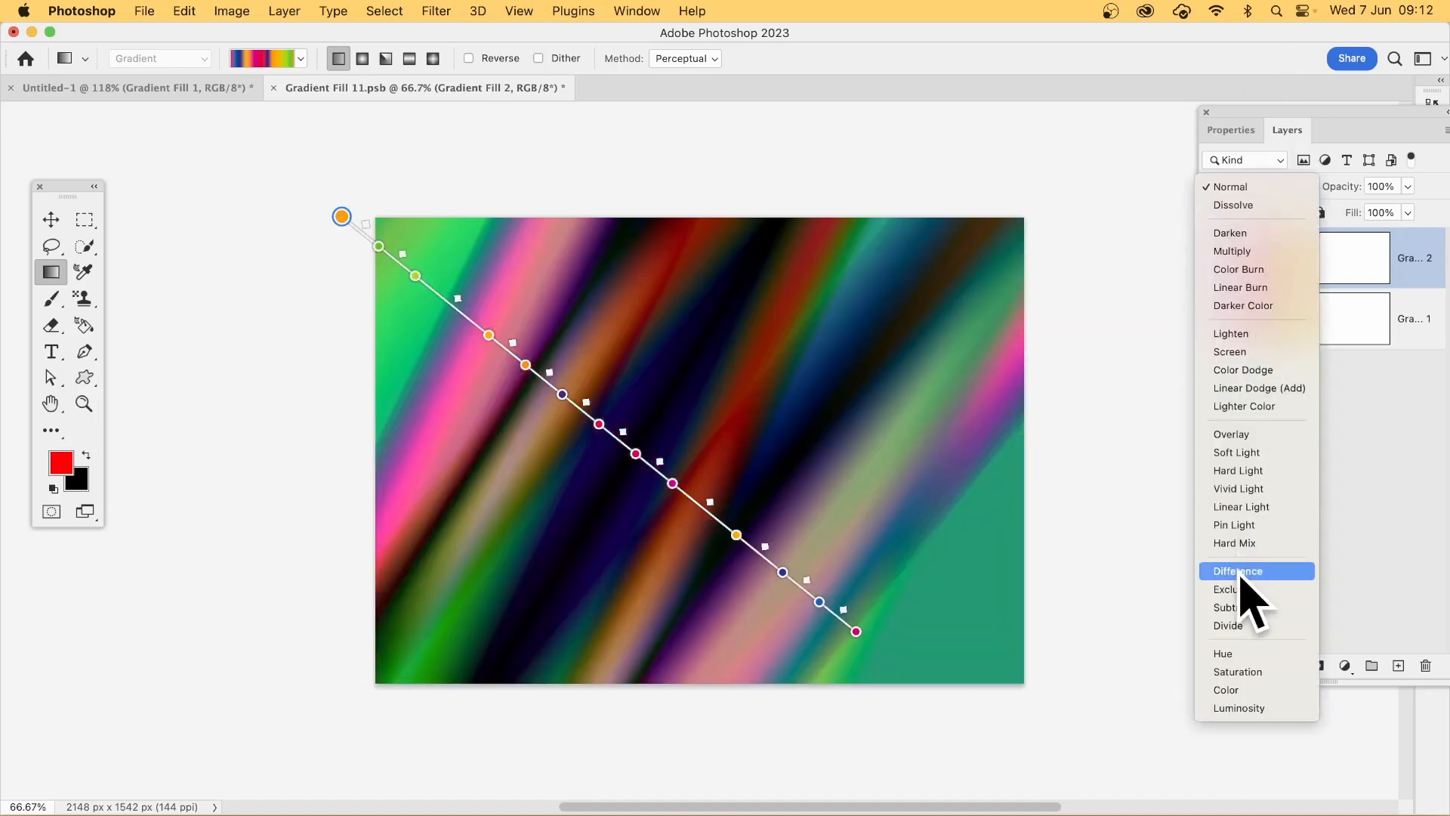
pyautogui.click(1239, 571)
# Step: Redraw the upper gradient from beyond the canvas's lower-left edge to above its top edge, and save and close the smart object's contents
pyautogui.moveTo(514, 521)
pyautogui.mouseDown()
pyautogui.moveTo(670, 216)
pyautogui.moveTo(785, 129)
pyautogui.mouseUp()
pyautogui.moveTo(513, 522); pyautogui.dragTo(327, 648)
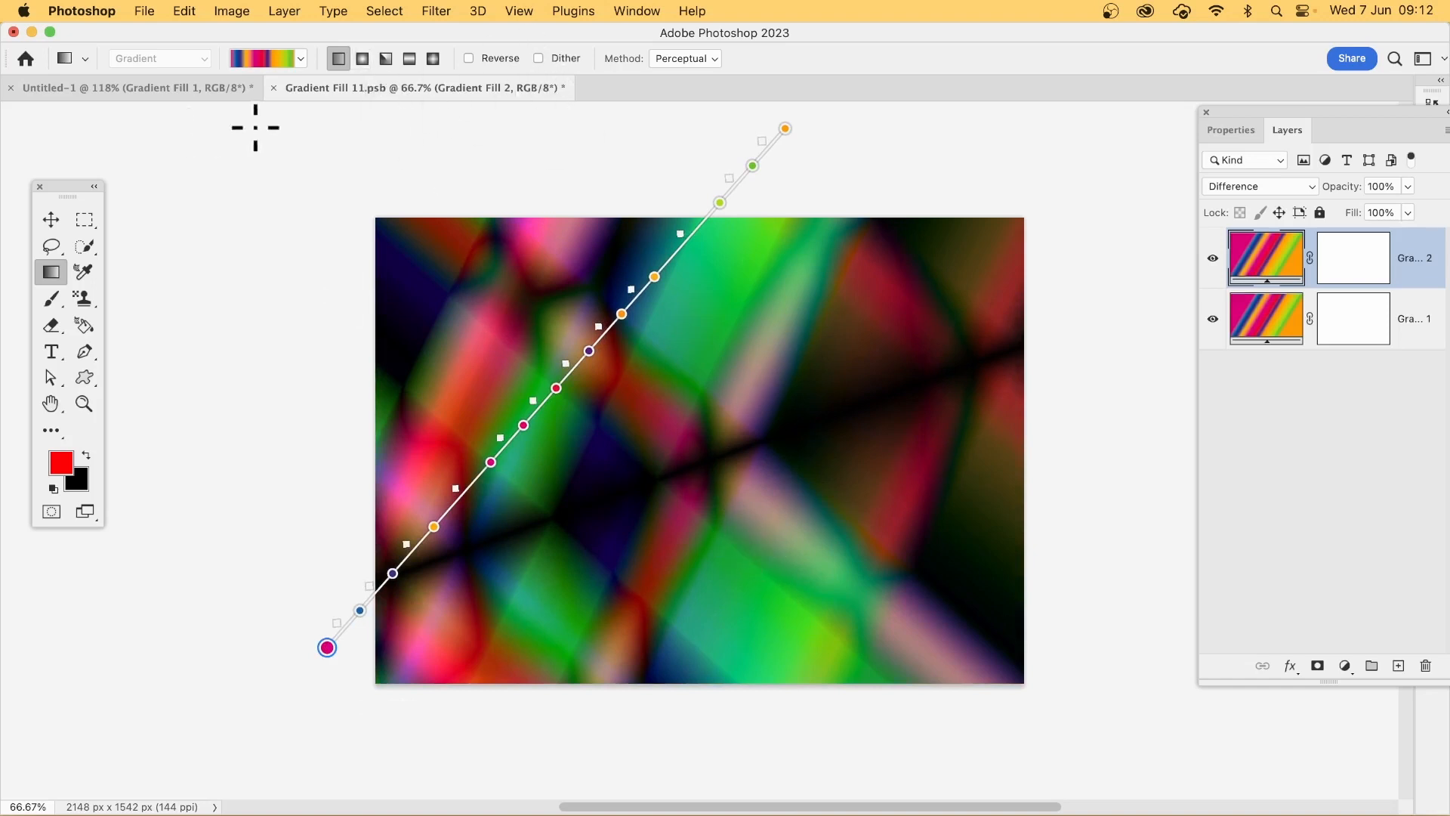
pyautogui.click(274, 88)
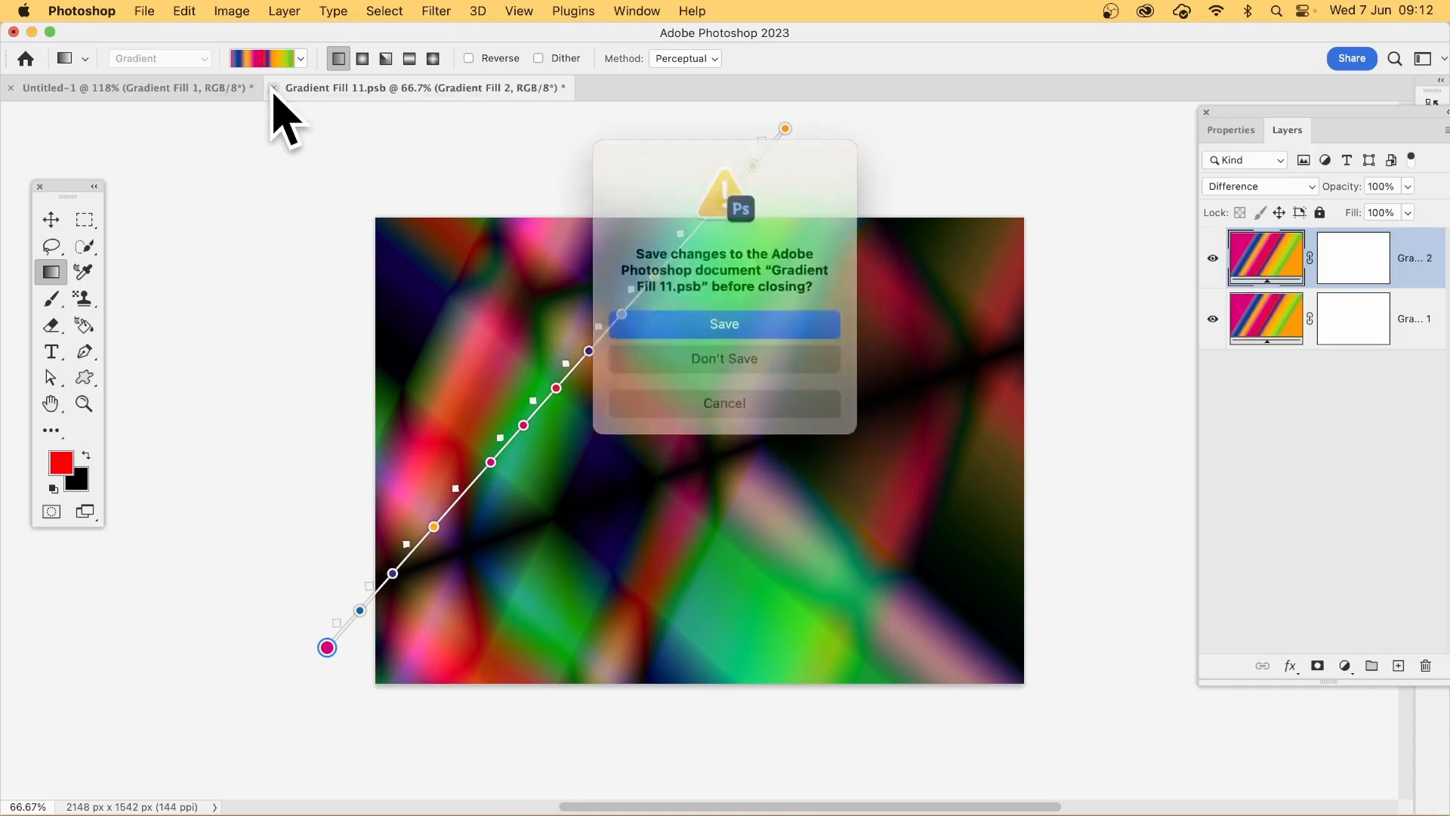
pyautogui.click(731, 324)
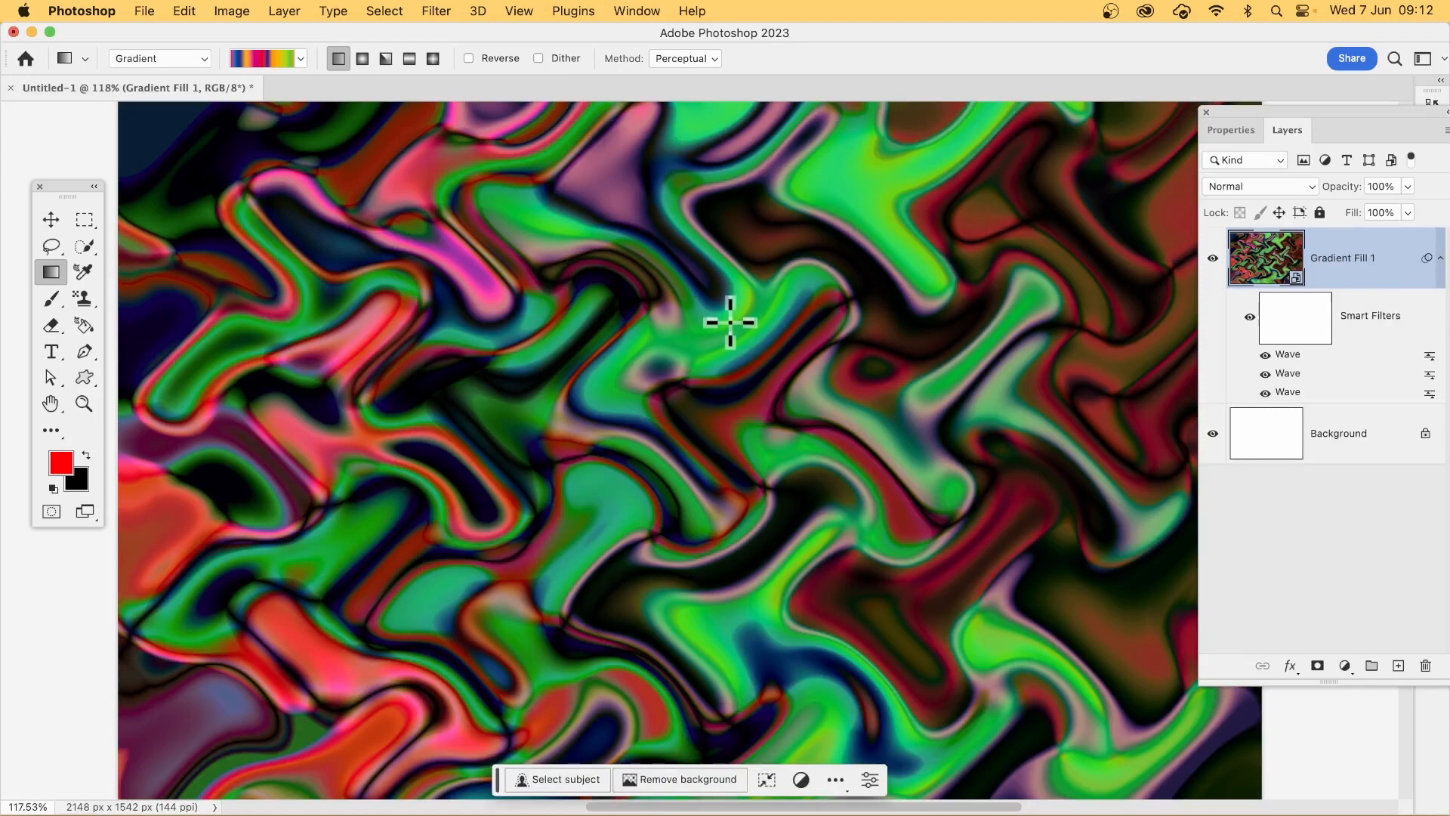
# Step: Re-randomize the topmost Wave smart filter until the pattern becomes a dense field of small, rounded liquid swirls
pyautogui.doubleClick(1293, 355)
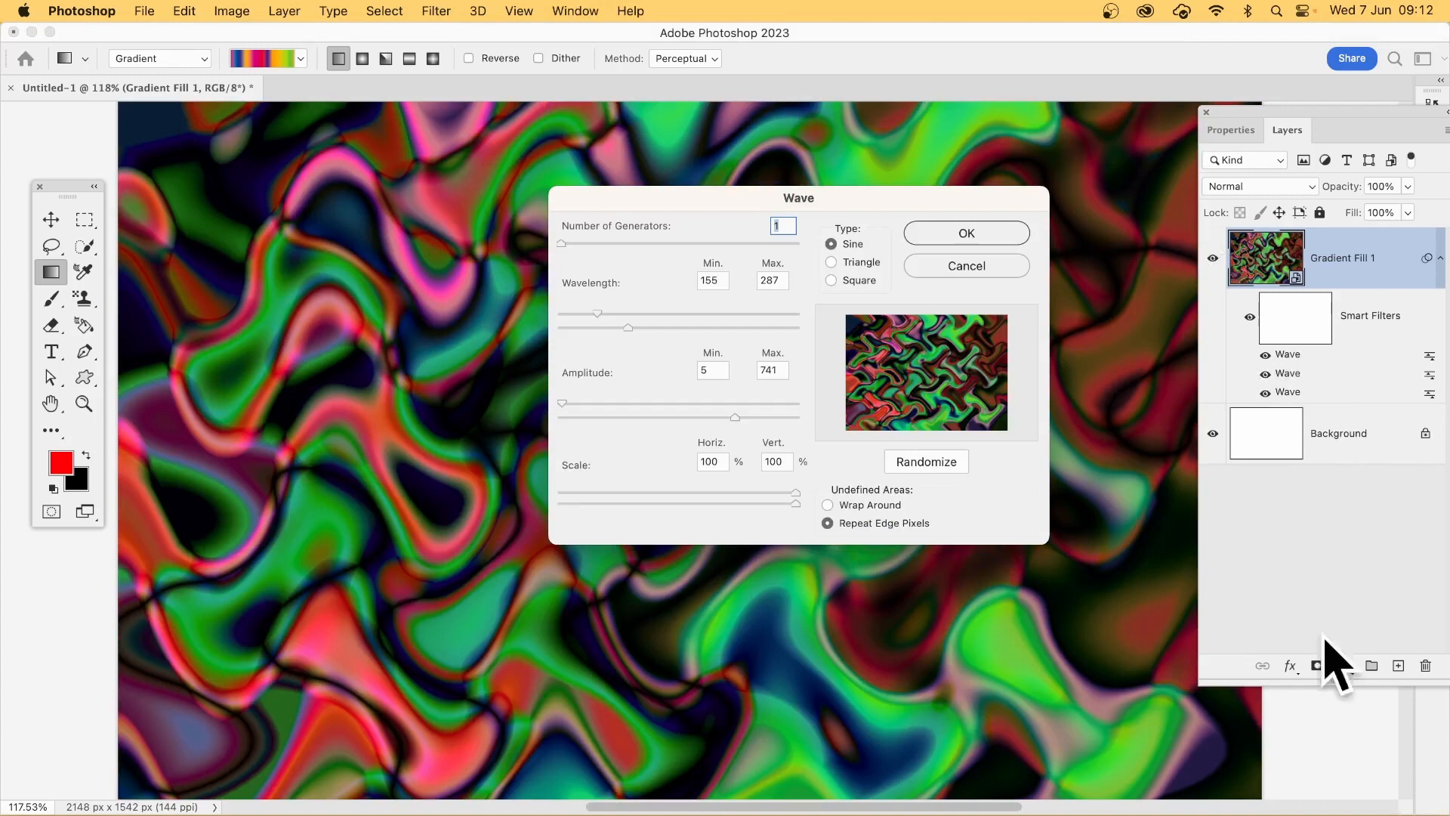
pyautogui.click(923, 464)
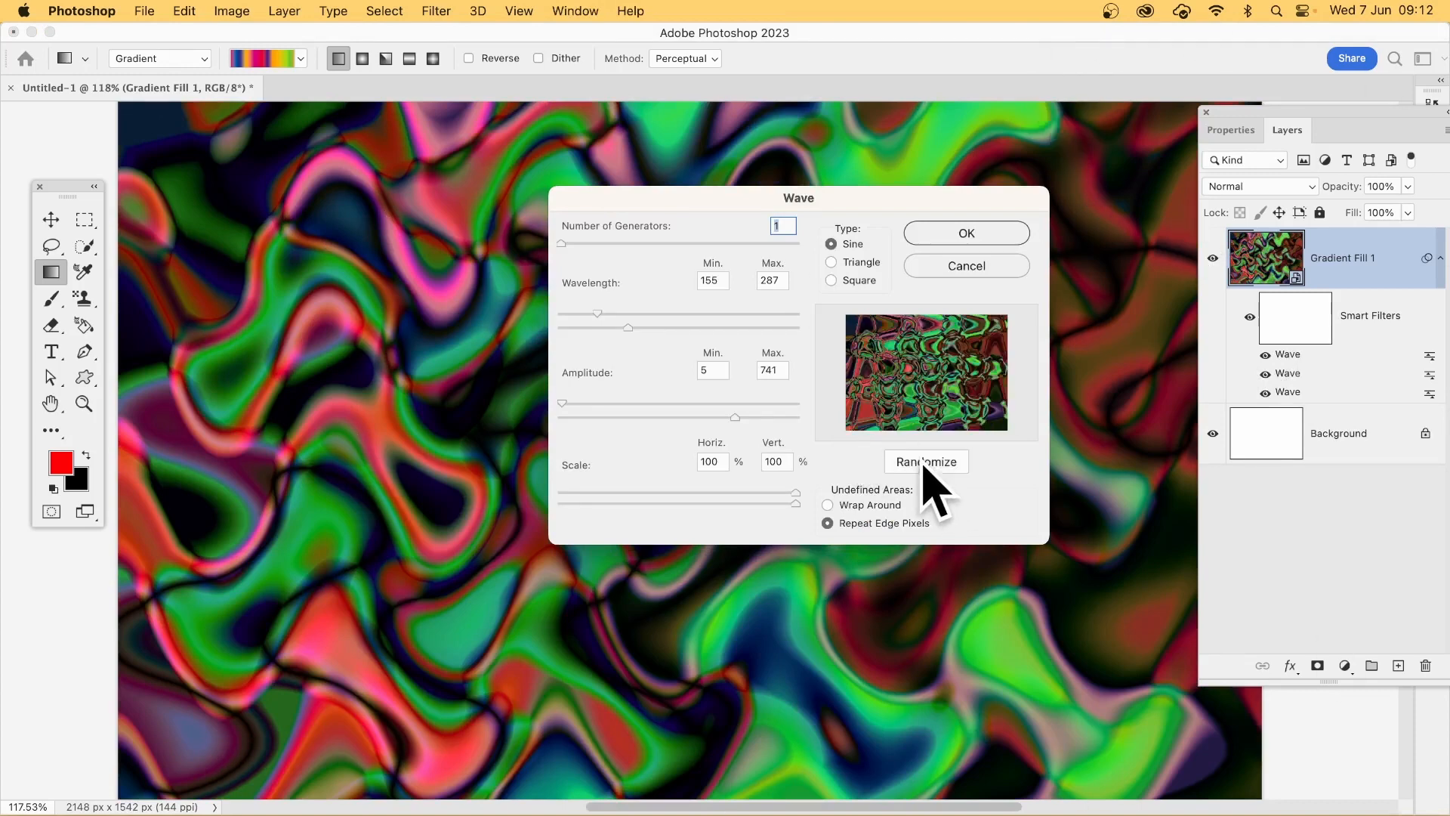
pyautogui.click(923, 463)
pyautogui.click(923, 463)
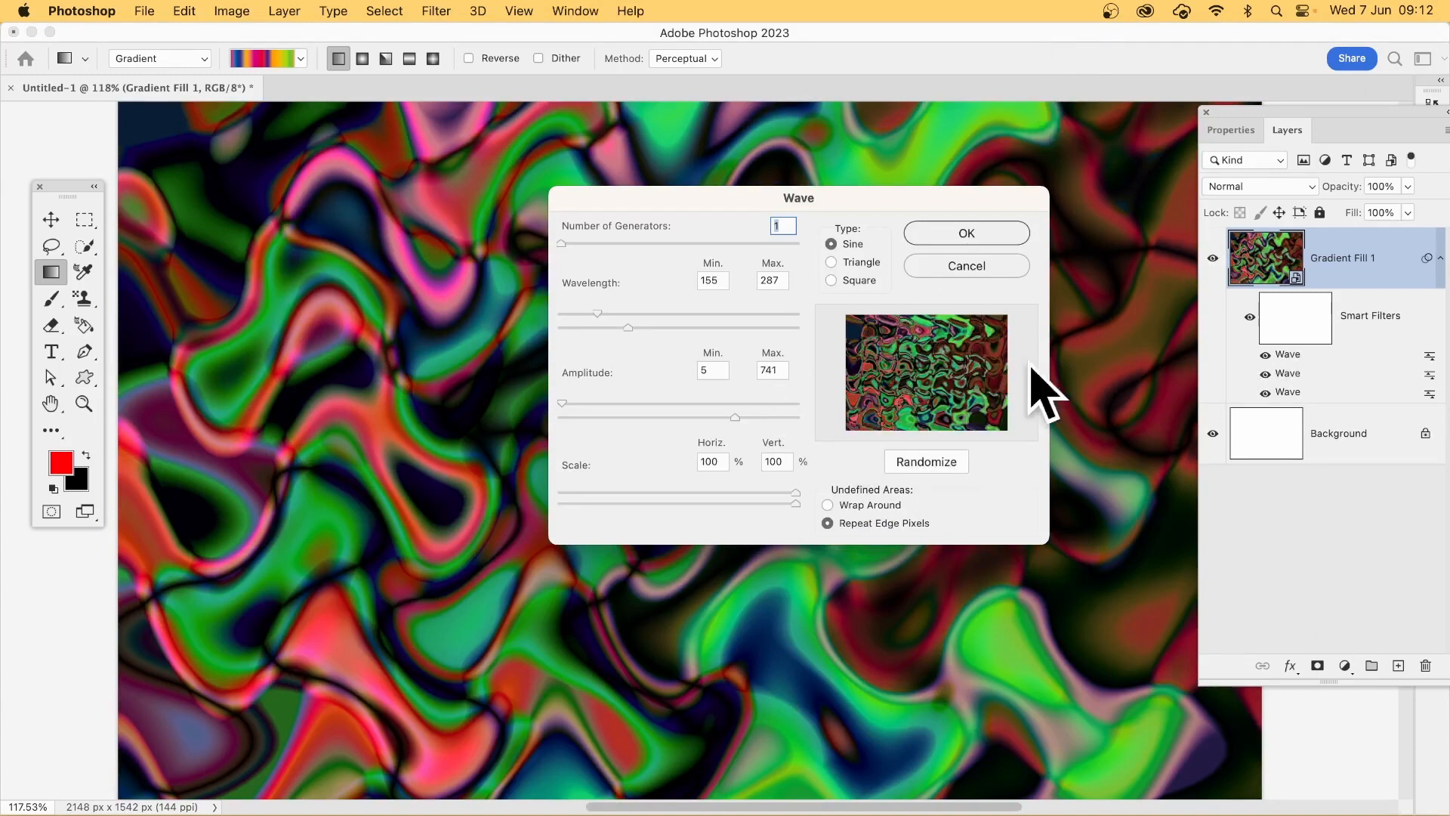
pyautogui.click(973, 233)
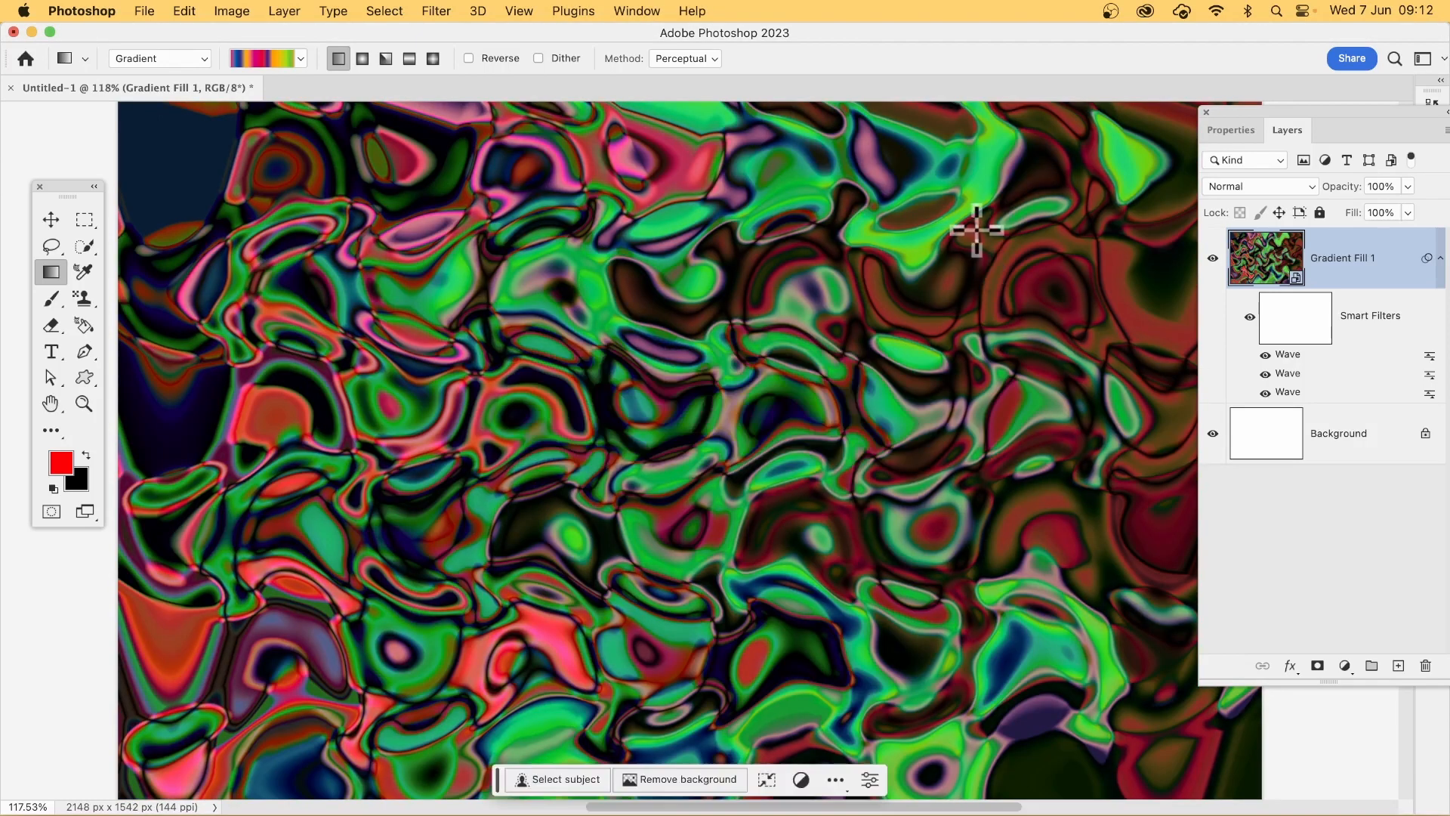
# Step: Apply the Oil Paint filter twice to the gradient layer with stylization 10, cleanliness 10, scale 7.4, bristle detail 10 and lighting off
pyautogui.click(449, 9)
pyautogui.moveTo(484, 362)
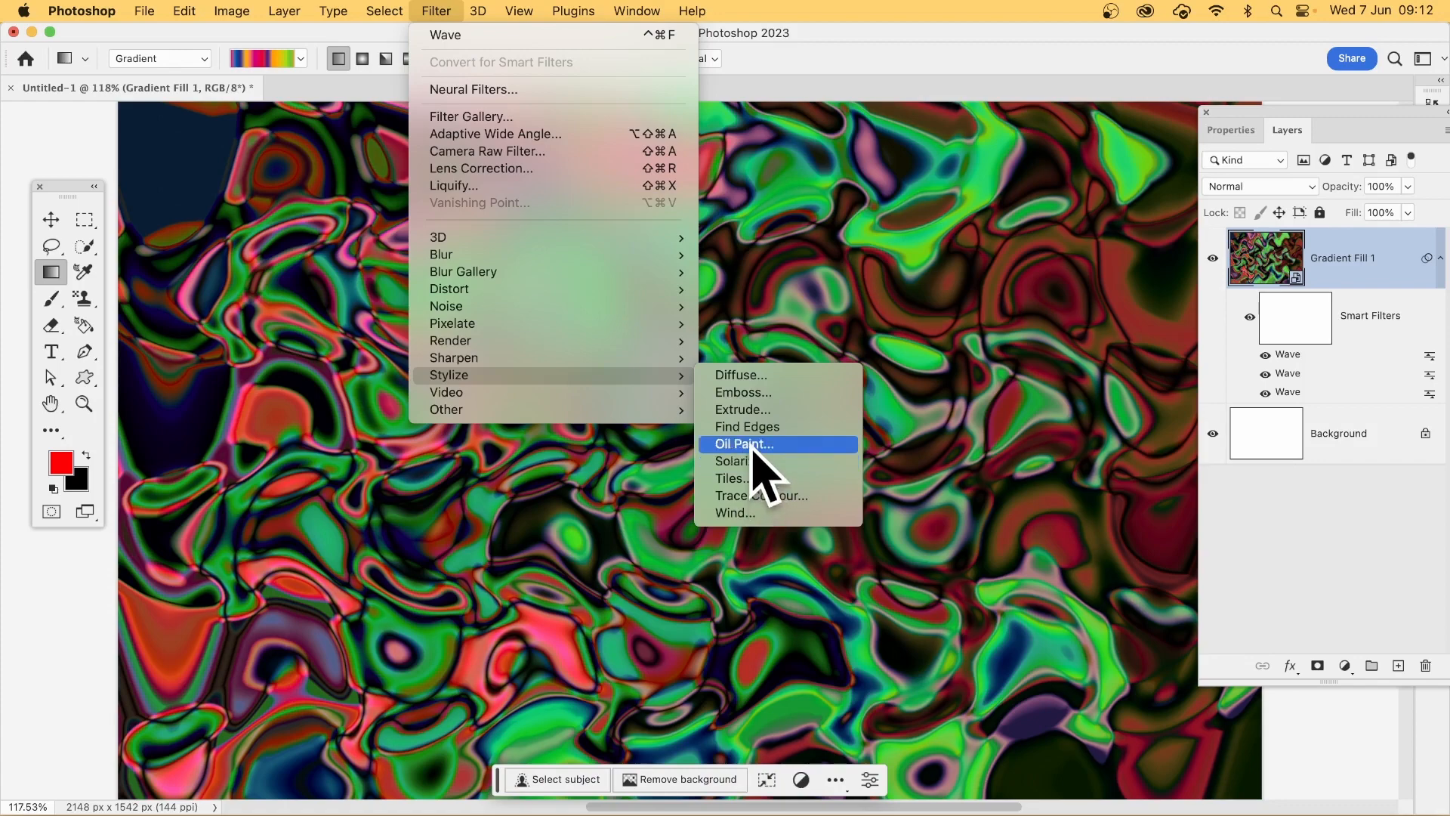
pyautogui.click(748, 444)
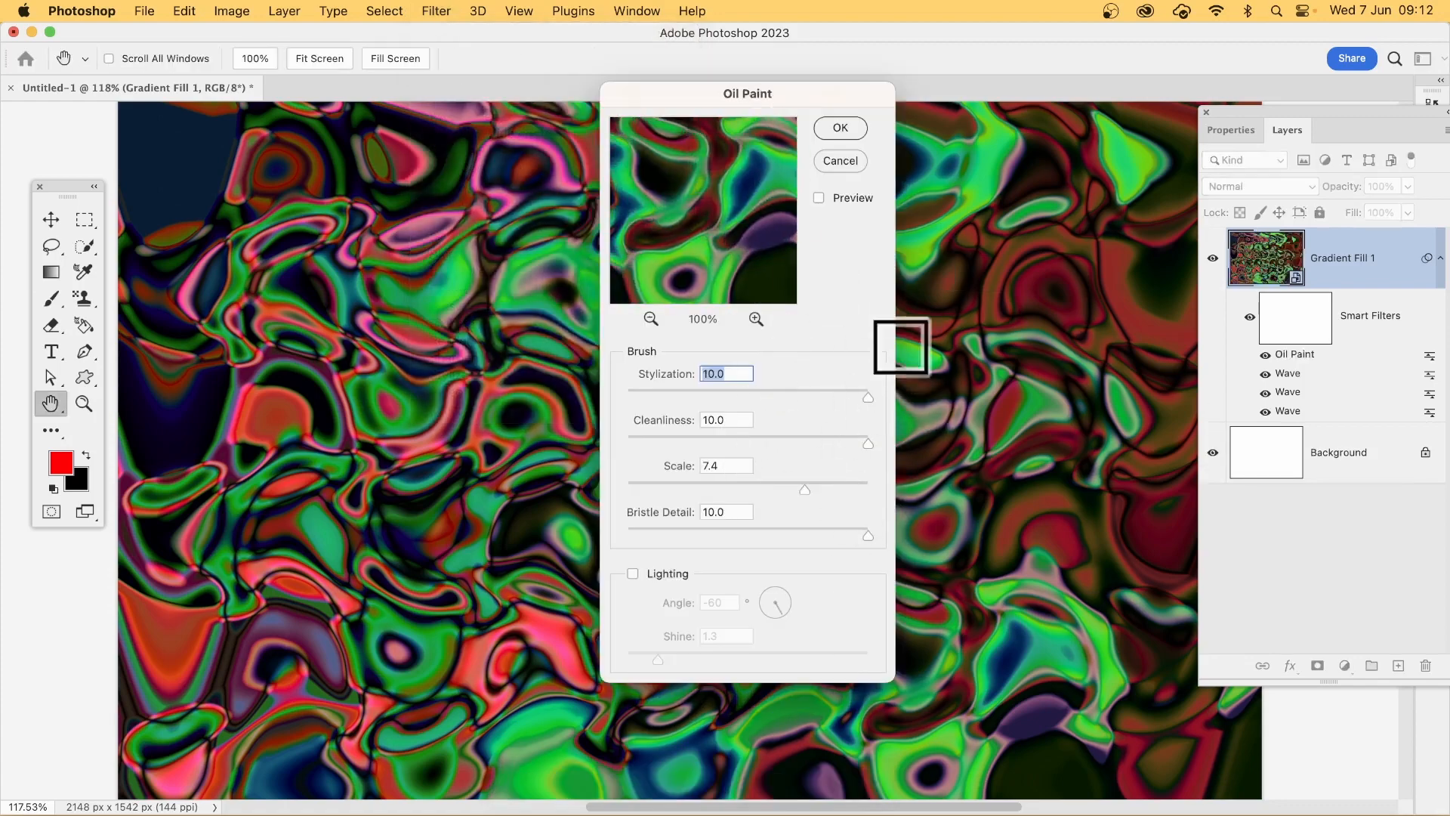
pyautogui.click(844, 128)
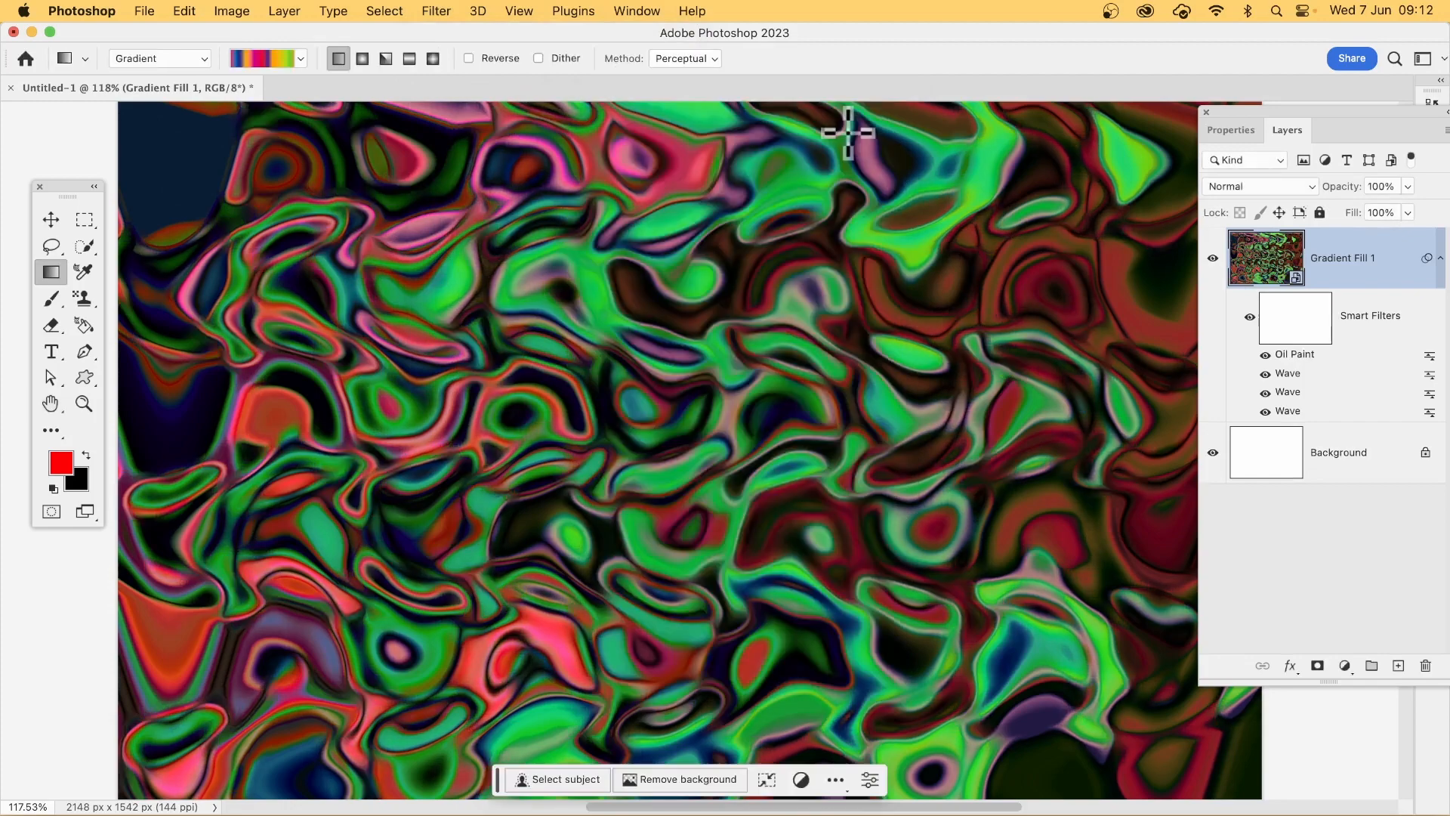
pyautogui.click(437, 11)
pyautogui.click(437, 33)
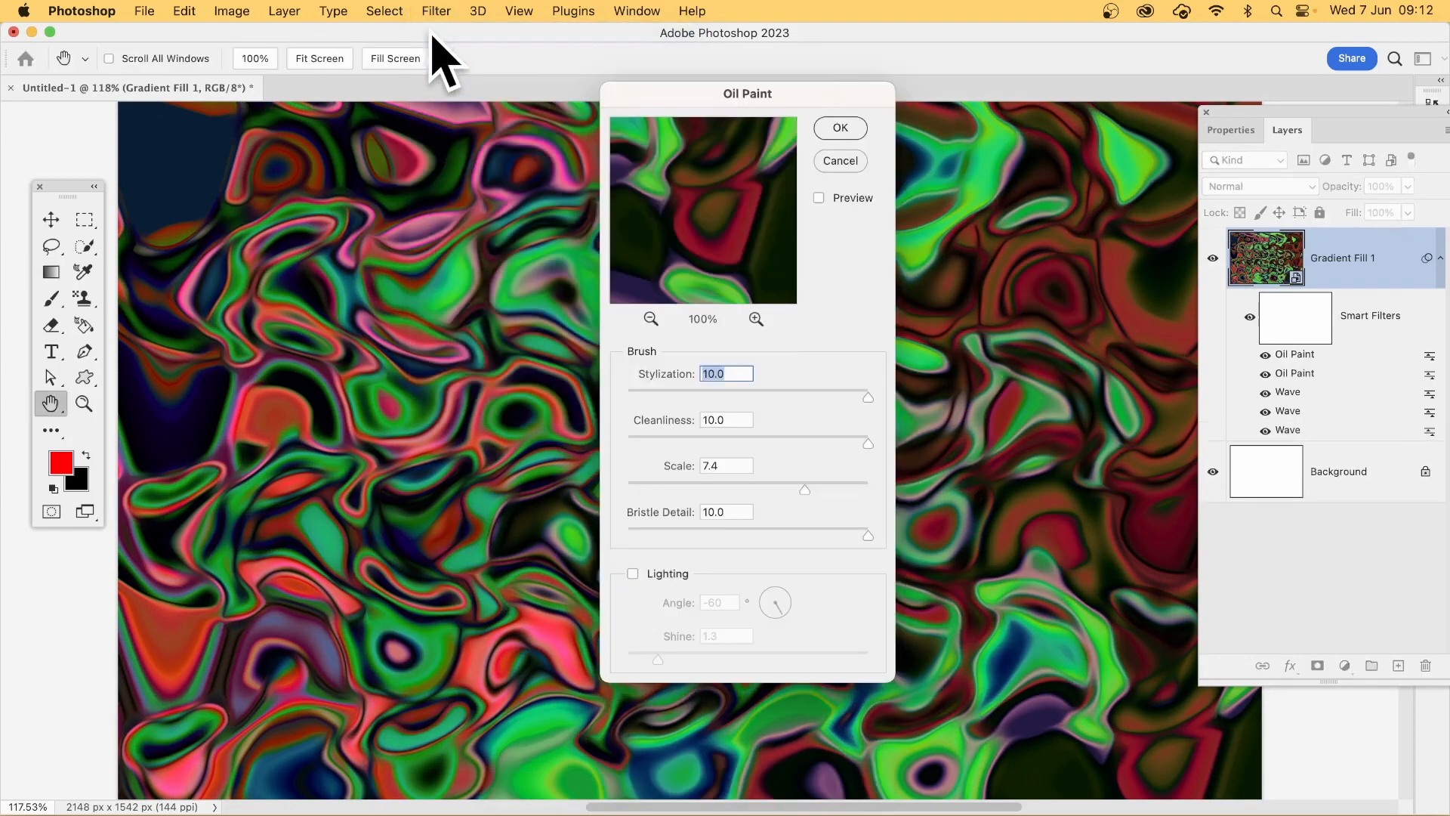
pyautogui.click(841, 127)
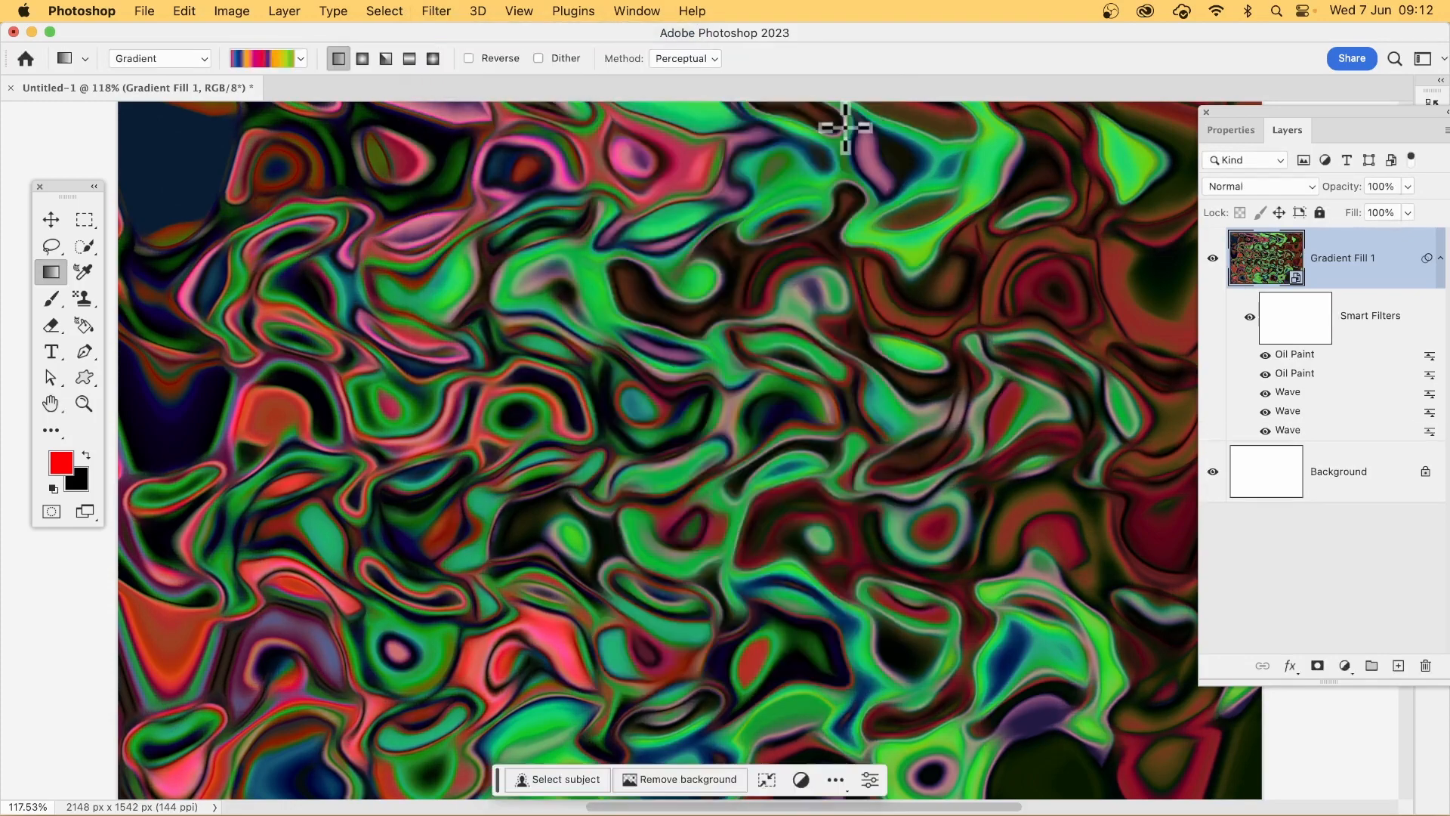